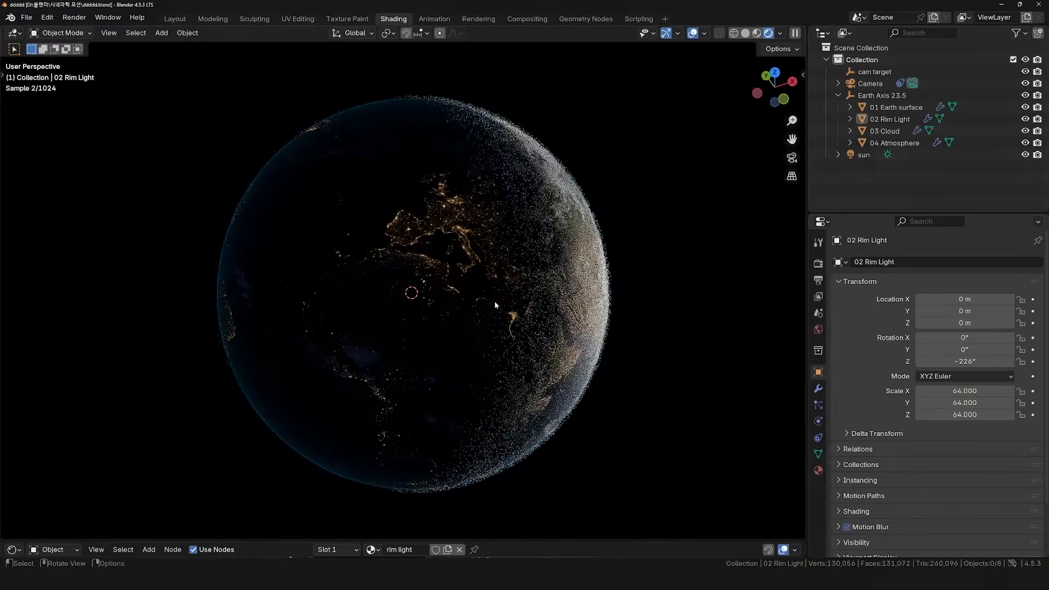
Examine the material setups of the 01 Earth surface, 02 Rim Light, 03 Cloud and 04 Atmosphere objects.
mouse_move(500, 300)
middle_mouse_down()
mouse_move(520, 294)
mouse_move(510, 284)
middle_mouse_up()
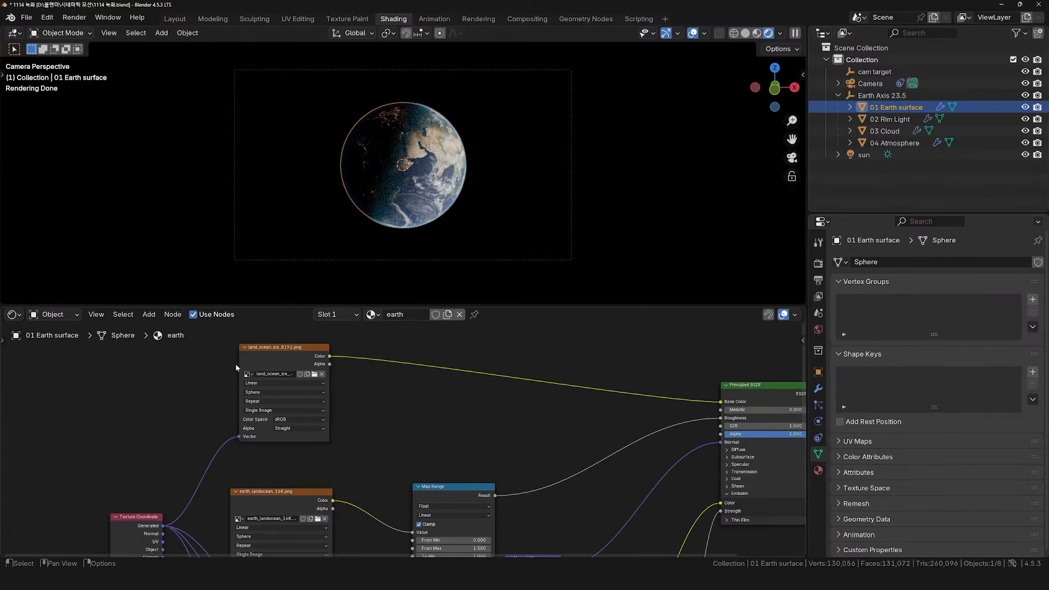
left_click_drag(236, 368, 209, 372)
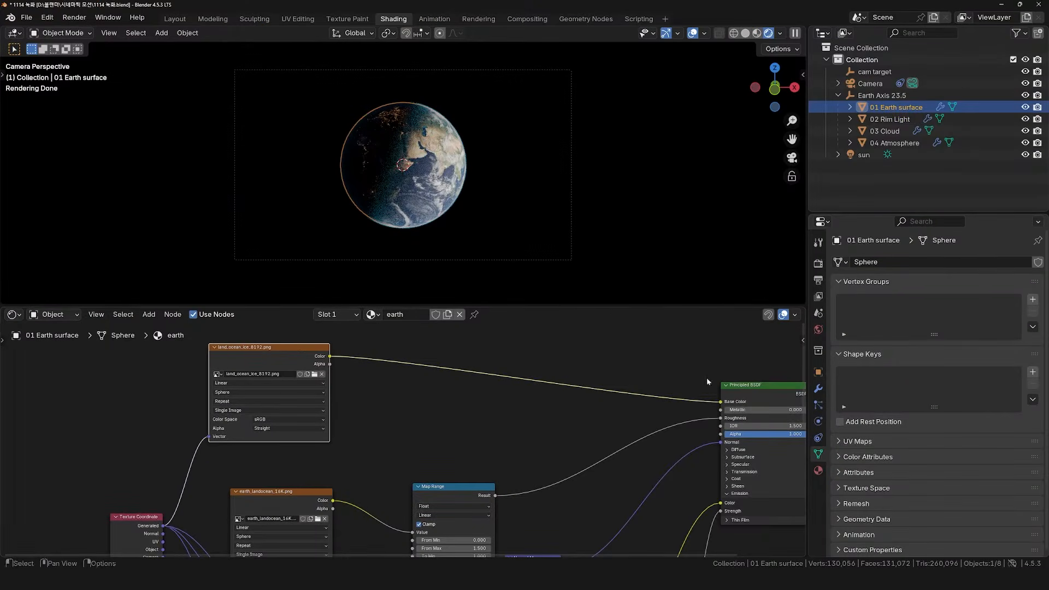
left_click(869, 97)
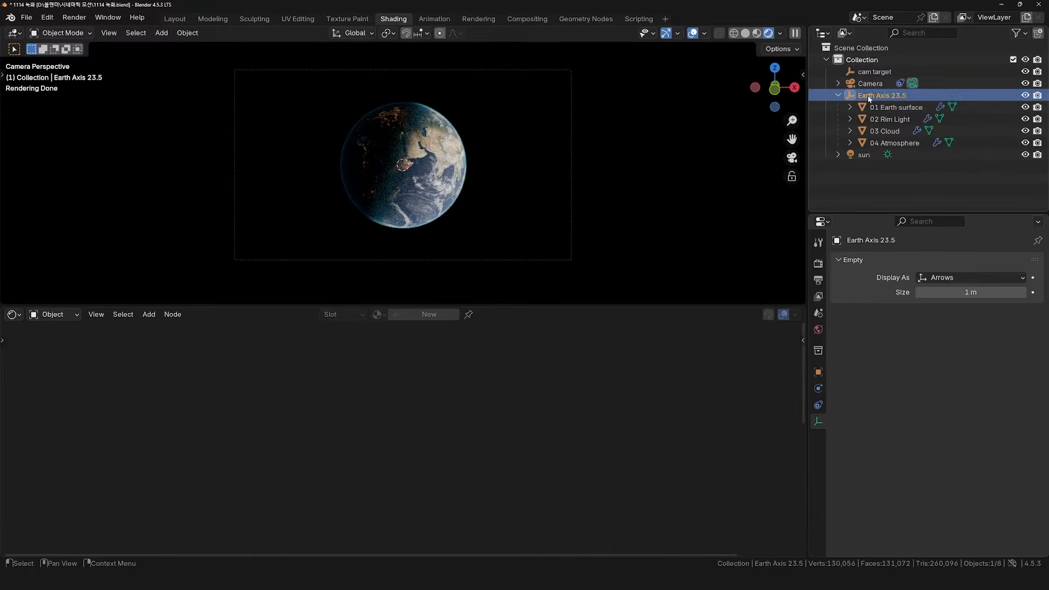
left_click(896, 107)
left_click(889, 119)
left_click(884, 131)
left_click(894, 142)
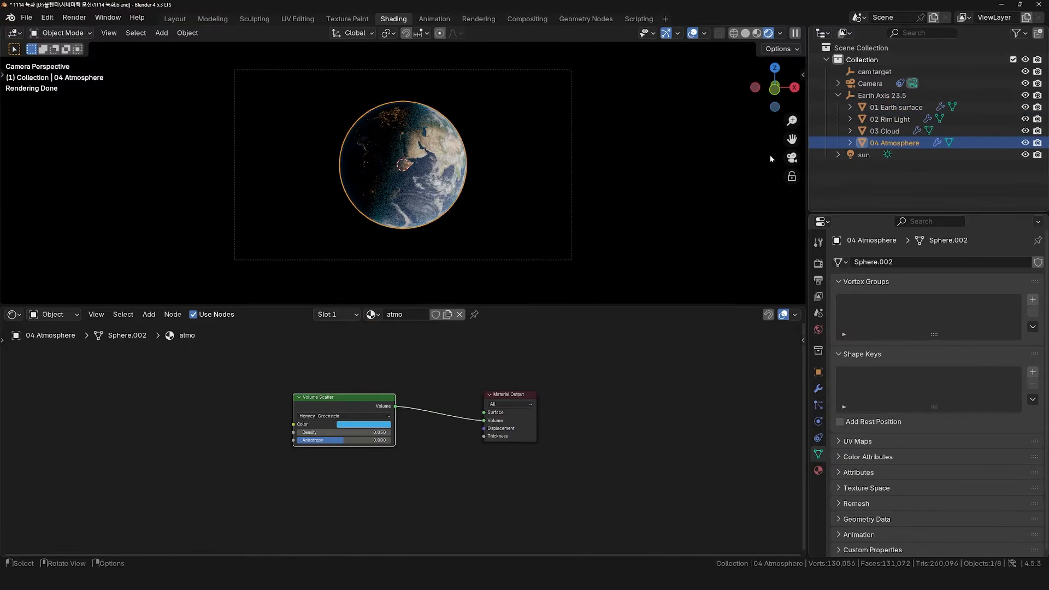
Move the whole Earth Axis 23.5 hierarchy into a new collection named high_earth.
left_click(878, 96)
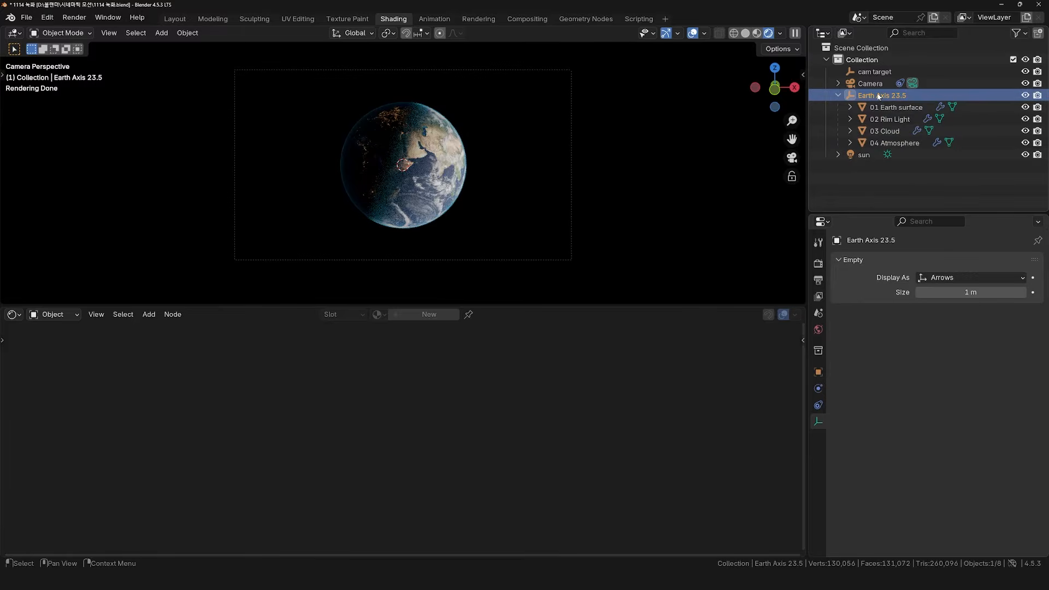
right_click(879, 97)
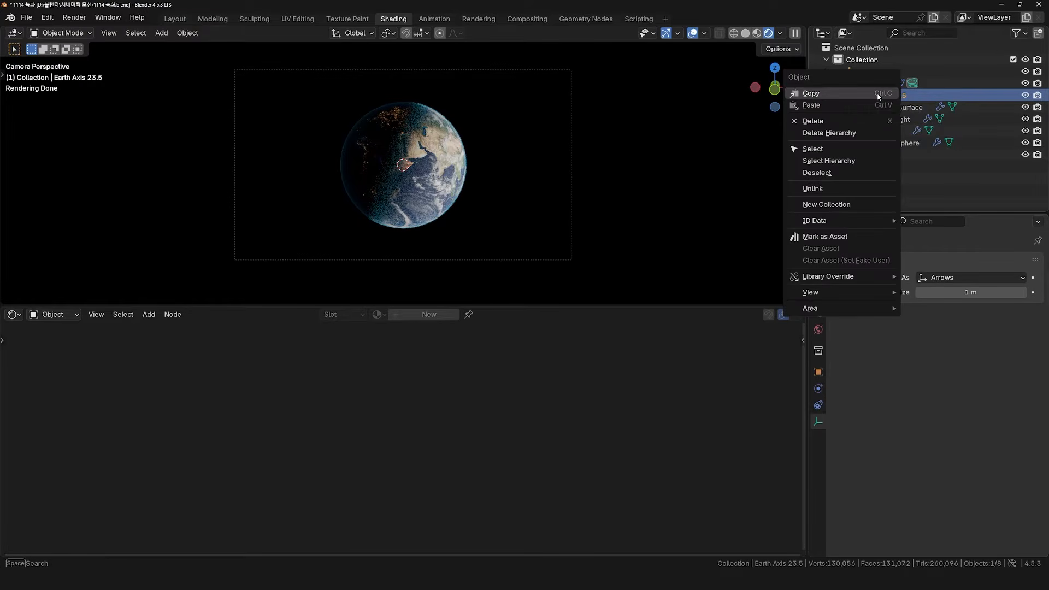
left_click(846, 161)
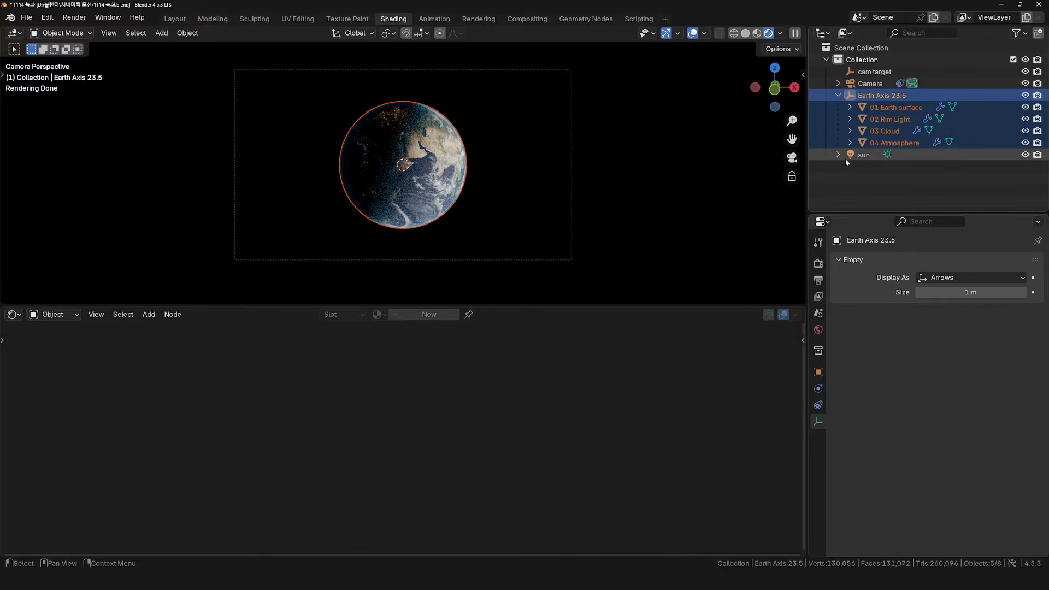
key("m")
left_click(844, 158)
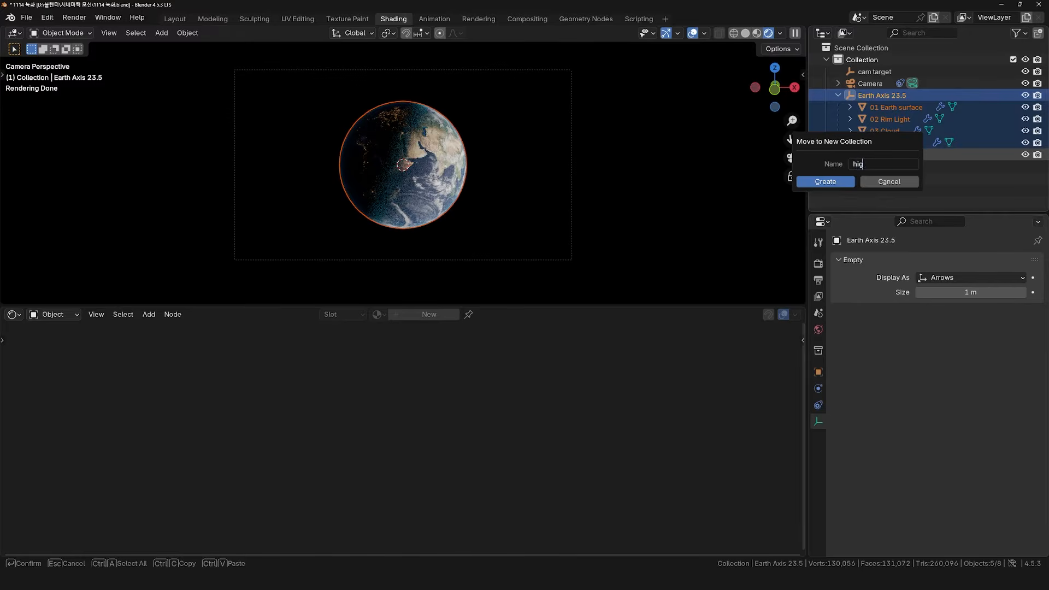
left_click(834, 181)
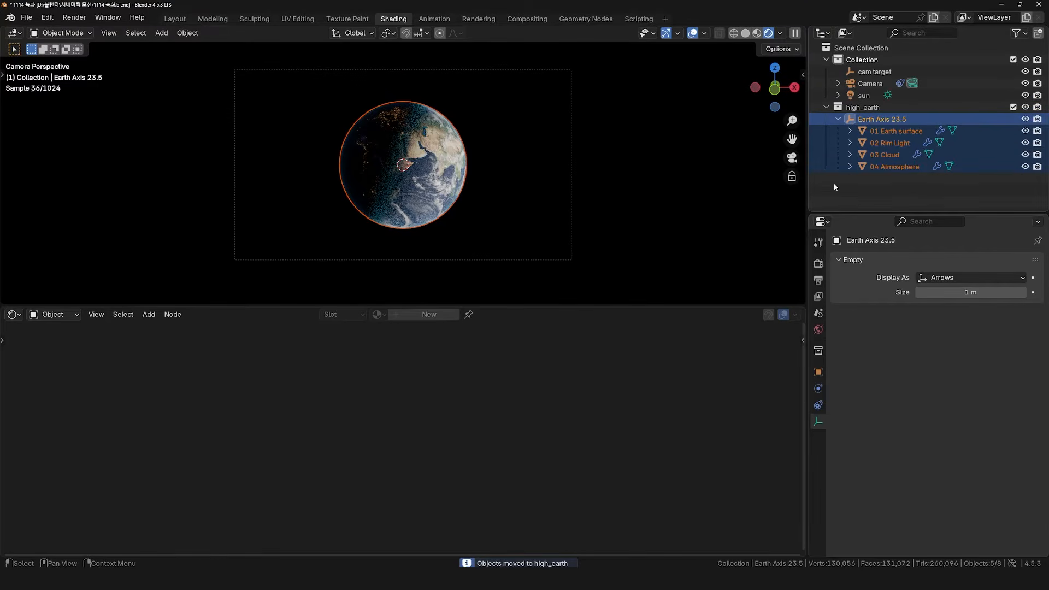
left_click(923, 189)
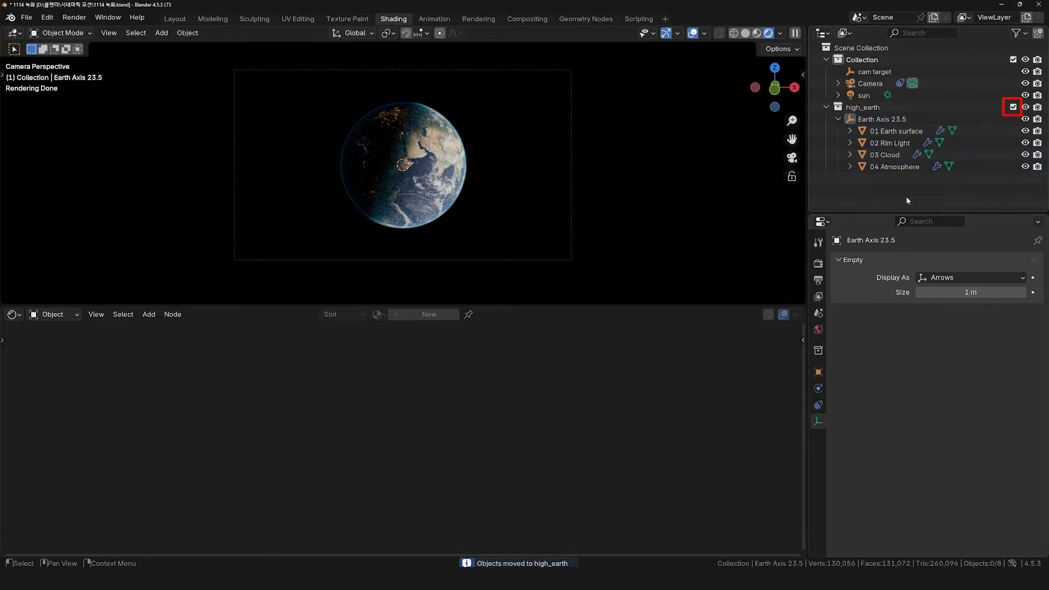
Collapse the Earth Axis 23.5 hierarchy and exclude the high_earth collection from the view layer.
left_click(838, 119)
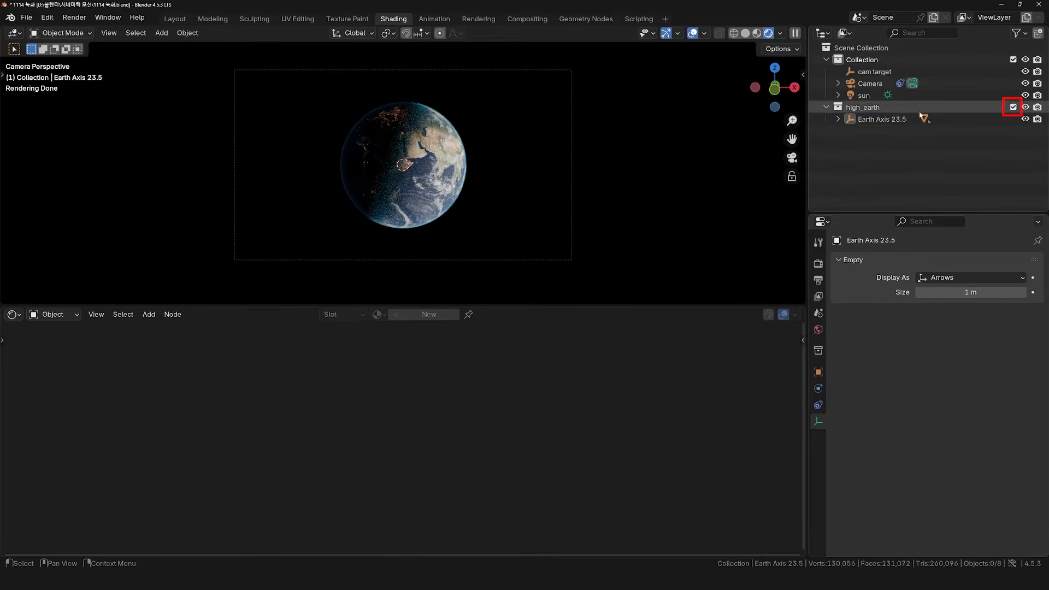
left_click(1014, 107)
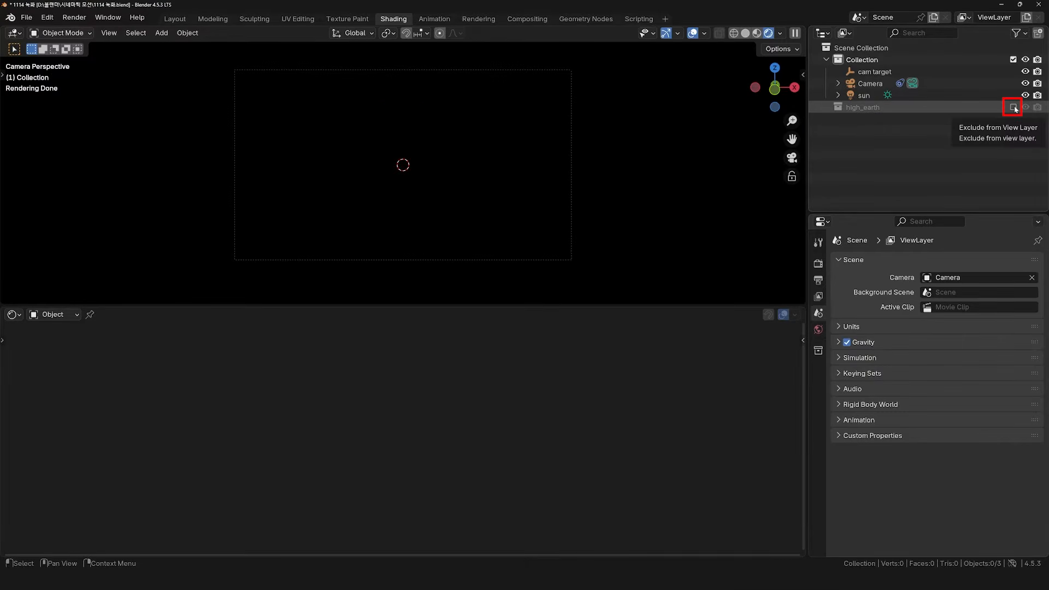
left_click(1014, 107)
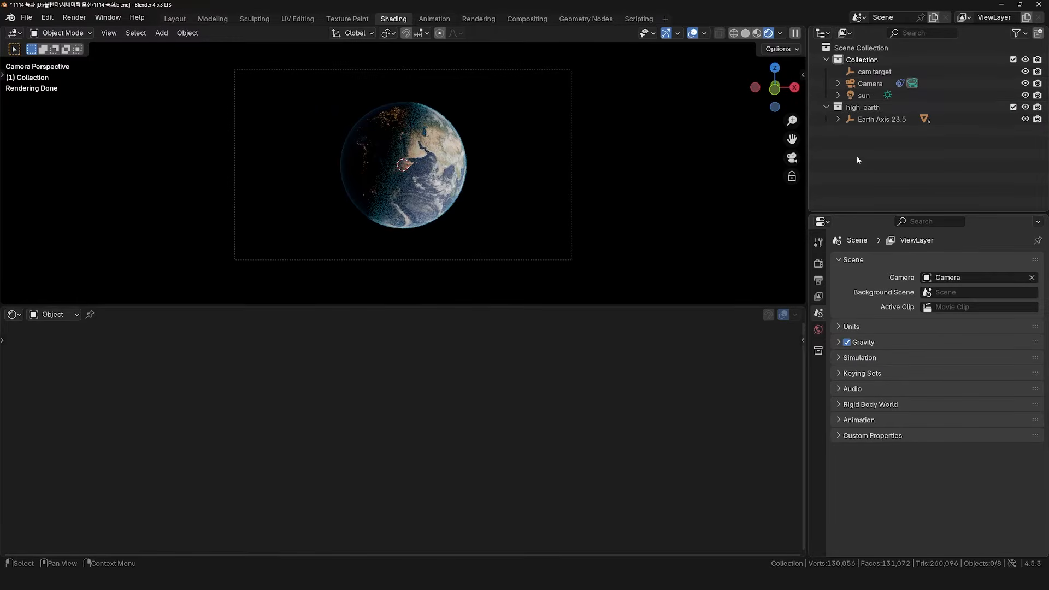
left_click(1013, 107)
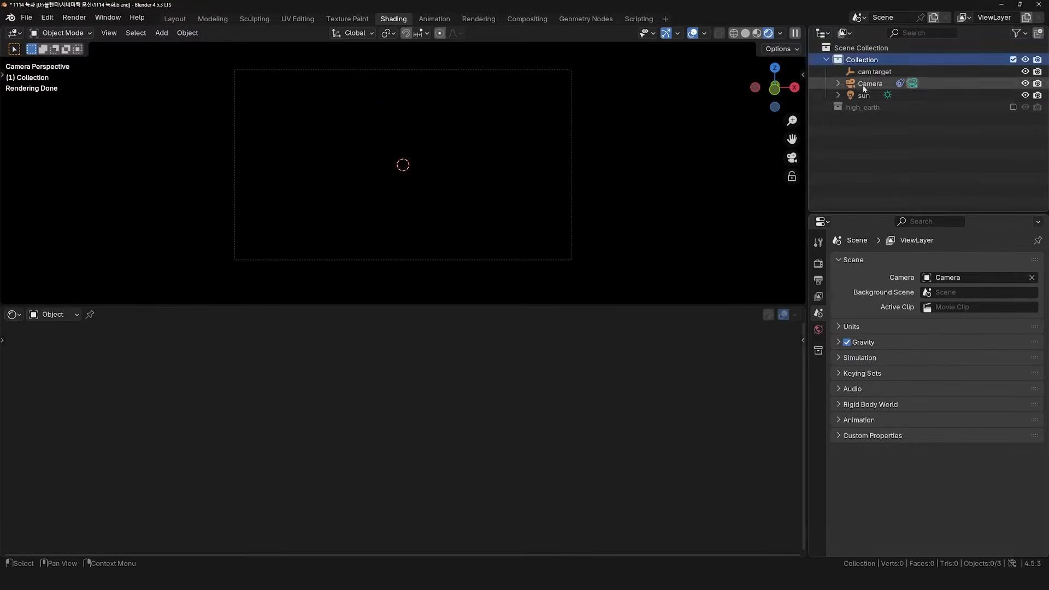
Add a UV sphere directly in the Scene Collection and set its X, Y and Z dimensions to 128 m.
left_click(871, 49)
key("shift+a")
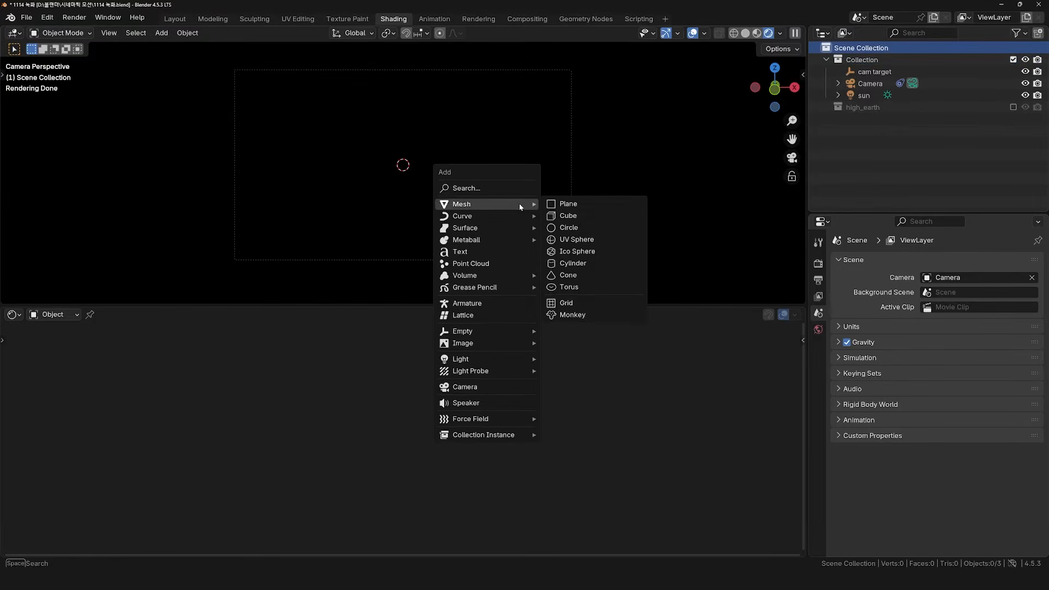
left_click(576, 237)
key("n")
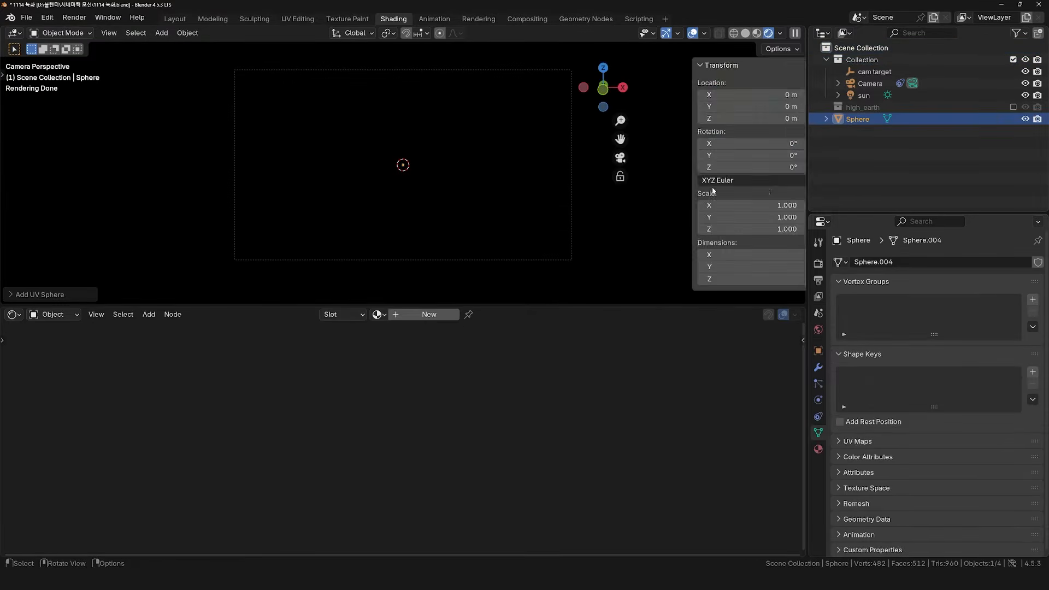
left_click_drag(705, 255, 704, 279)
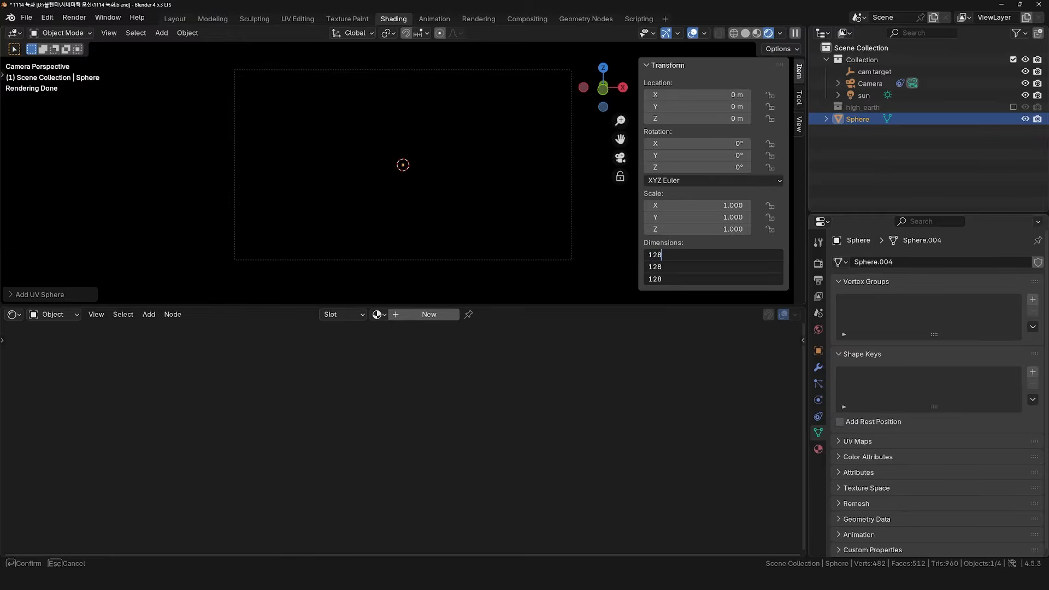
type("128")
key("Return")
key("n")
Give the sphere a level 1 Subdivision modifier and apply Shade Auto Smooth.
key("ctrl+1")
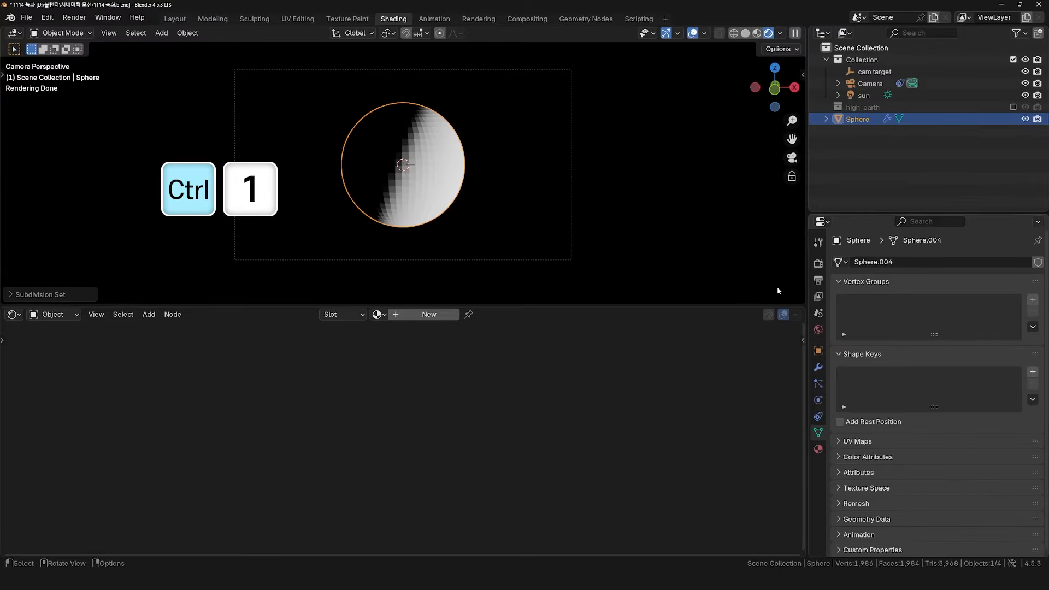
left_click(818, 367)
right_click(414, 183)
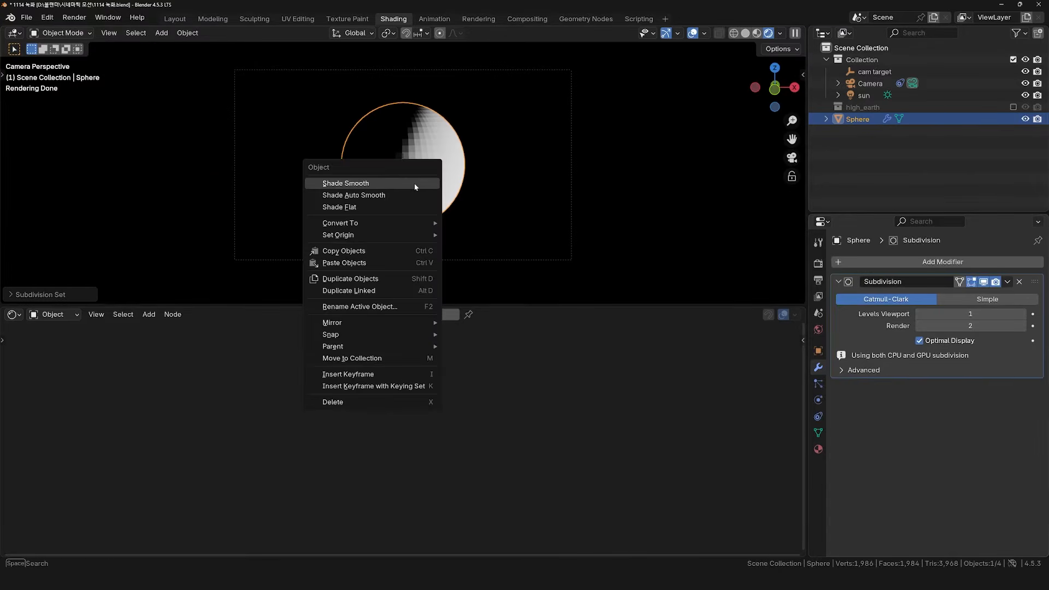
left_click(415, 196)
Create a sphere material with Texture Coordinate Generated feeding an Image Texture's Vector and the texture's Color linked to Base Color.
left_click(427, 315)
key("shift+a")
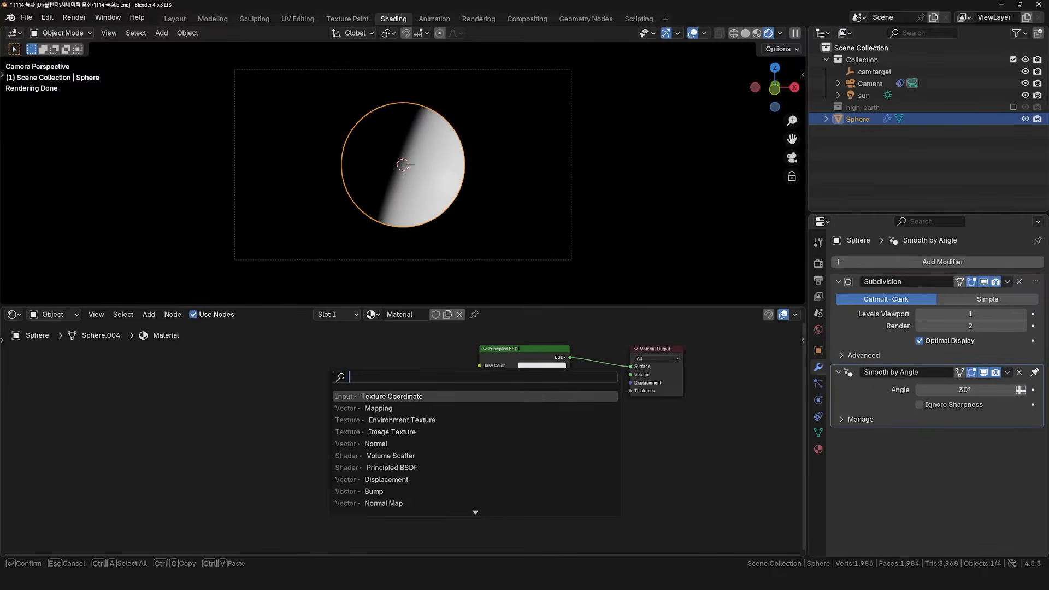
type("im")
key("Return")
left_click(260, 370)
key("shift+a")
left_click(290, 406)
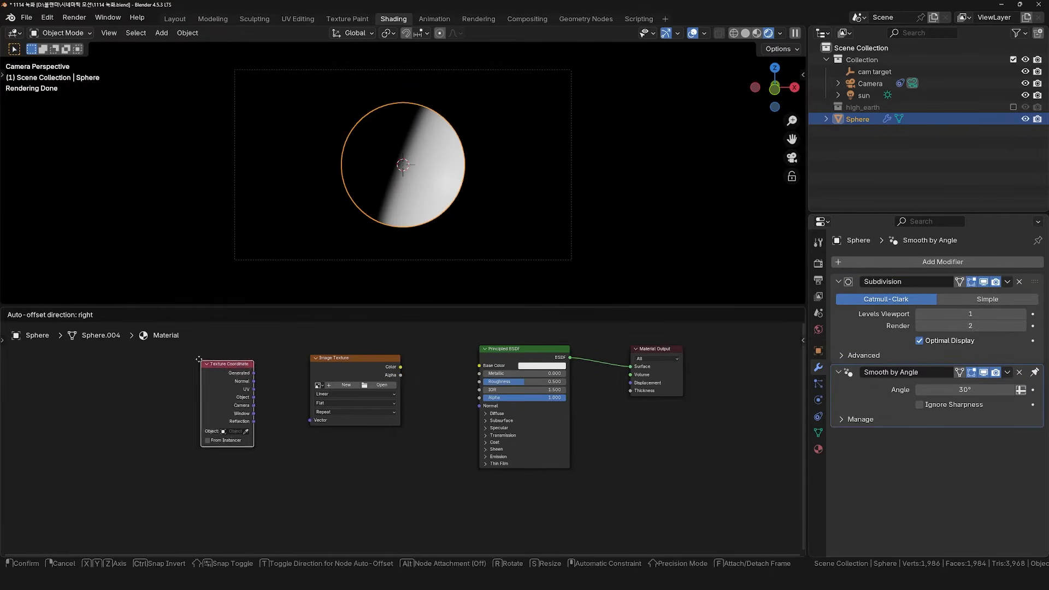
left_click(210, 361)
left_click_drag(252, 369, 310, 420)
left_click_drag(401, 366, 428, 373)
Load land_ocean_ice_cloud_2048.jpg into the Image Texture node and set its projection to Sphere.
left_click(425, 378)
double_click(440, 144)
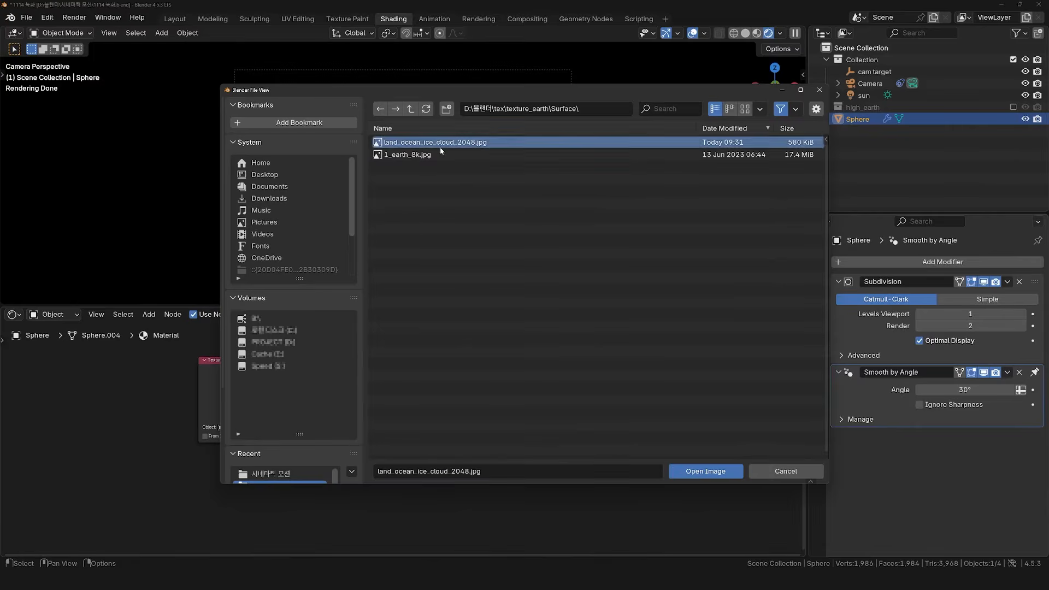
scroll(404, 439, "up", 4)
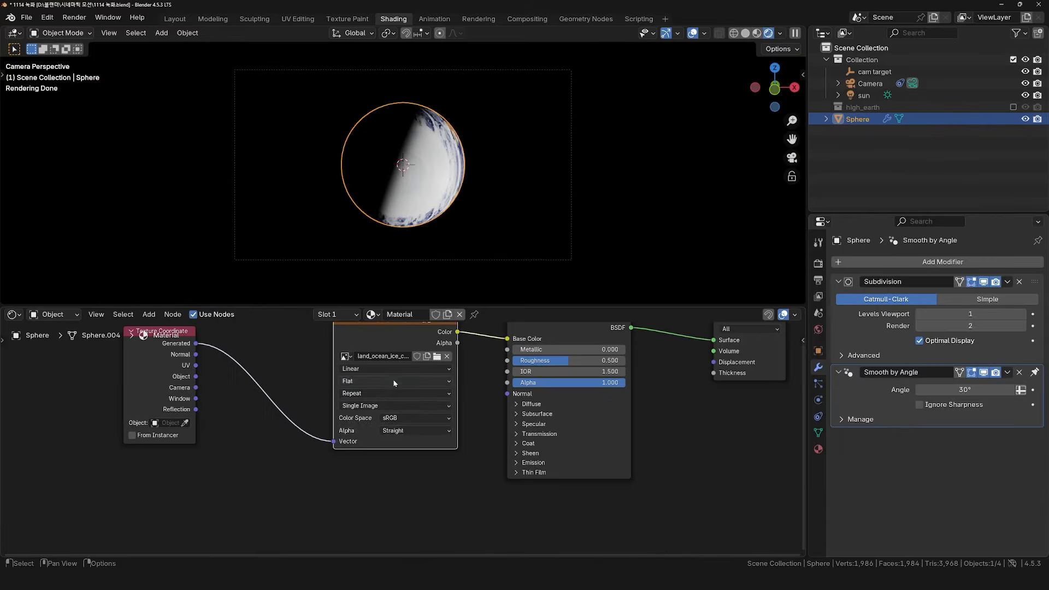
left_click(393, 382)
left_click(353, 428)
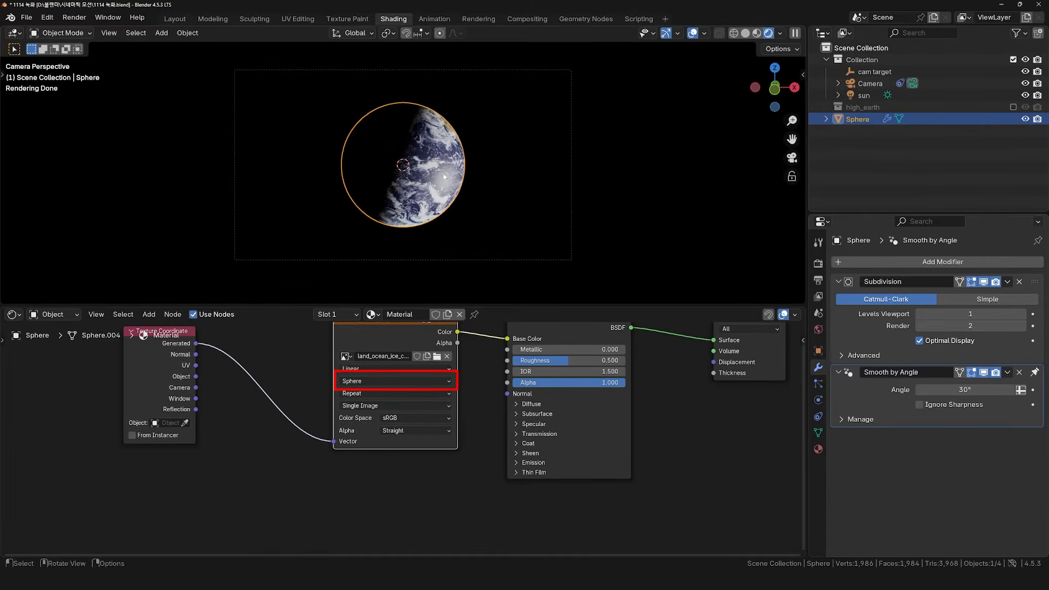
Switch the shader editor to the World shader and set the Background node's strength to 1.
middle_click_drag(444, 176, 380, 177)
left_click(818, 350)
left_click(819, 328)
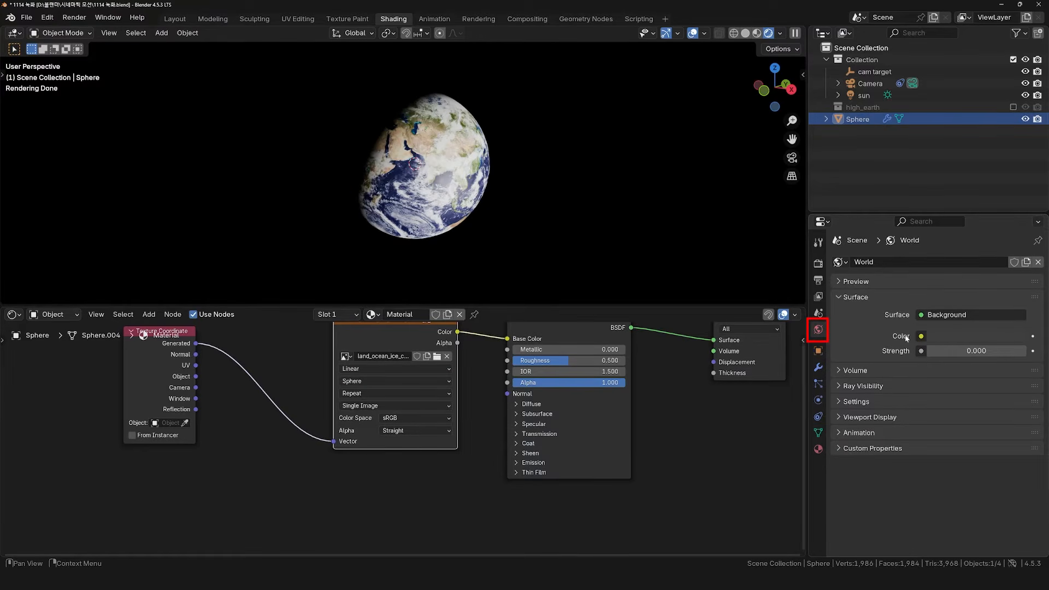
left_click(53, 314)
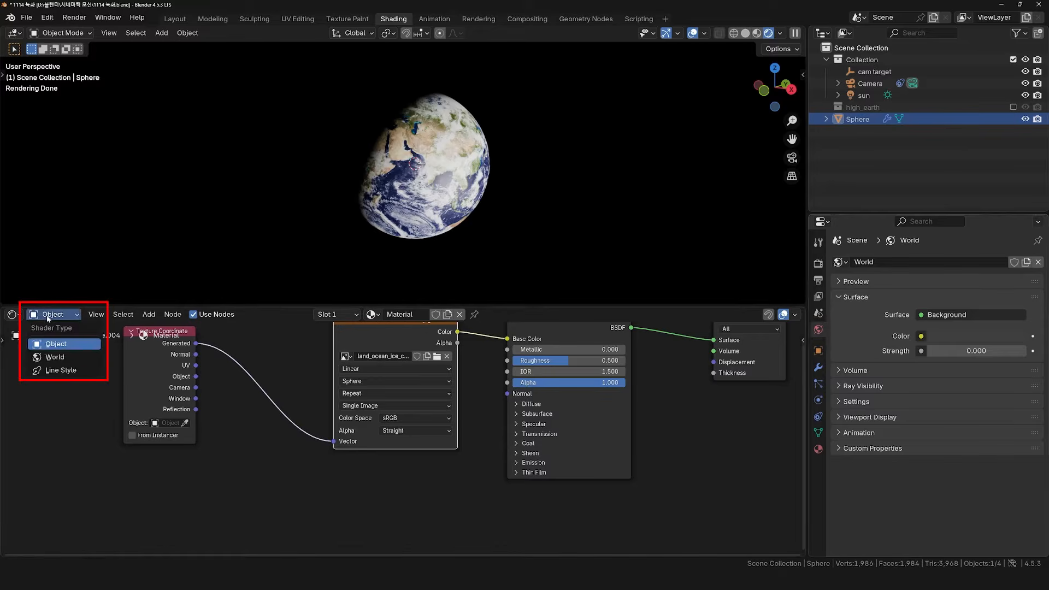
left_click(53, 359)
double_click(518, 380)
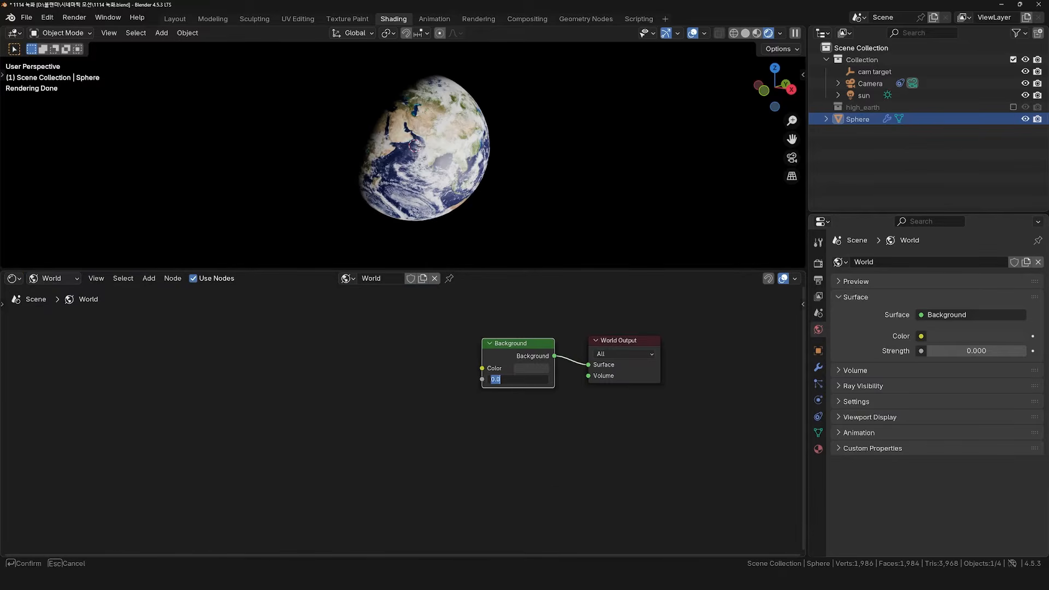
type("1")
key("Return")
Add an Environment Texture node in front of the Background node.
left_click(314, 355)
key("shift+a")
type("e")
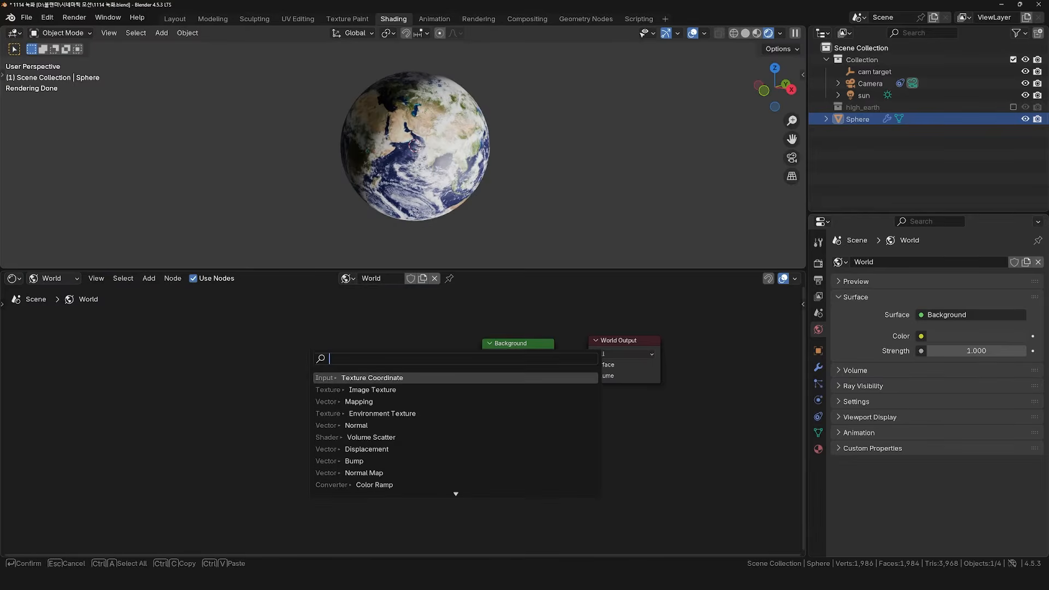
left_click(405, 379)
left_click(405, 379)
Add a Texture Coordinate node and a Mapping node ahead of the Environment Texture.
left_click(232, 358)
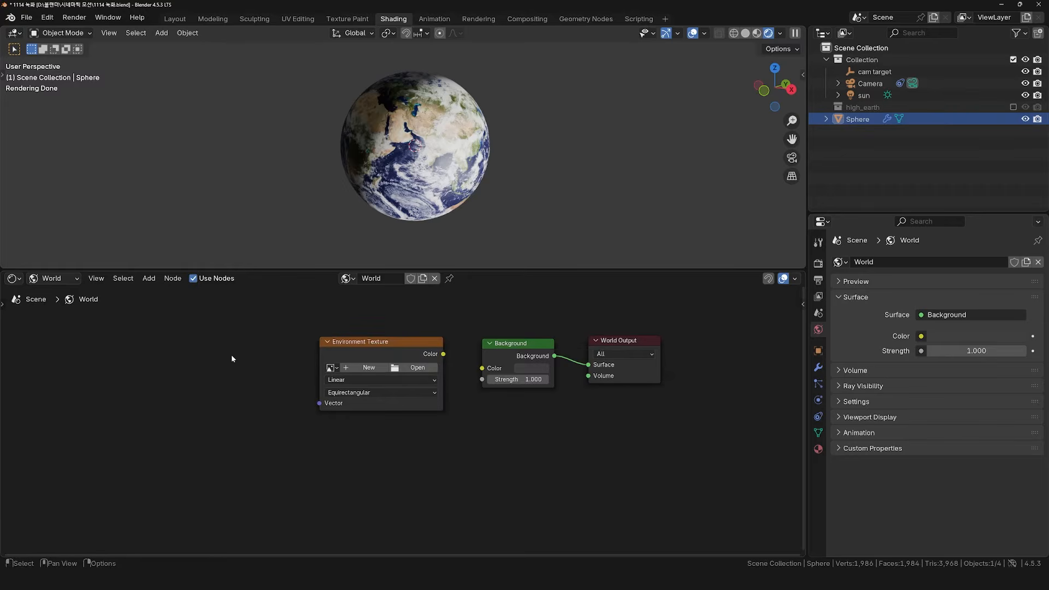
key("shift+a")
left_click(231, 358)
left_click(262, 392)
left_click(73, 332)
key("shift+a")
left_click(217, 344)
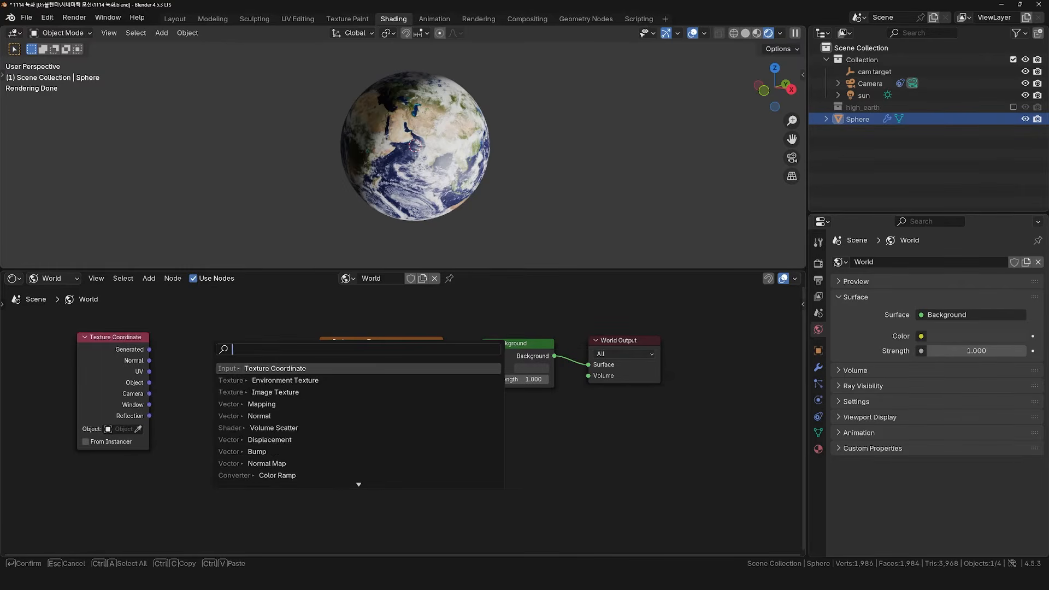
type("ma")
left_click(246, 392)
left_click(204, 315)
Link Generated through the Mapping node to the Environment Texture's Vector, and its Color to the Background's Color.
left_click_drag(149, 349, 208, 358)
left_click_drag(279, 332, 319, 403)
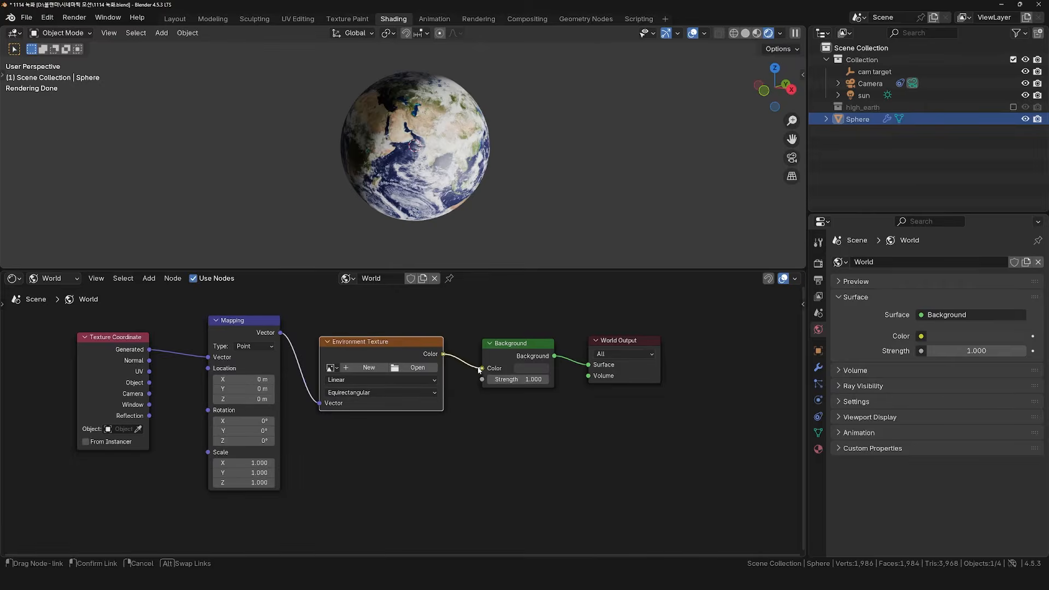
left_click_drag(443, 355, 482, 368)
Load starmap_2020_4k.exr from the universe folder into the Environment Texture node.
left_click(417, 367)
left_click(715, 109)
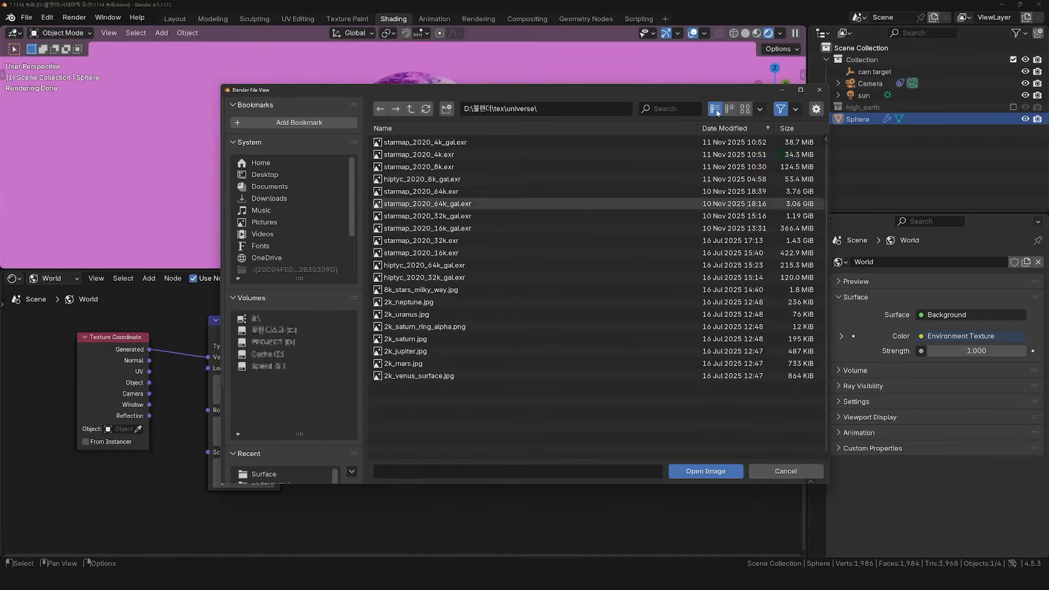
left_click(437, 154)
left_click(706, 471)
Enlarge the 3D viewport's height and replace the Environment Texture image with starmap_2020_8k.exr.
left_click_drag(641, 271, 652, 358)
middle_click_drag(652, 349, 373, 292)
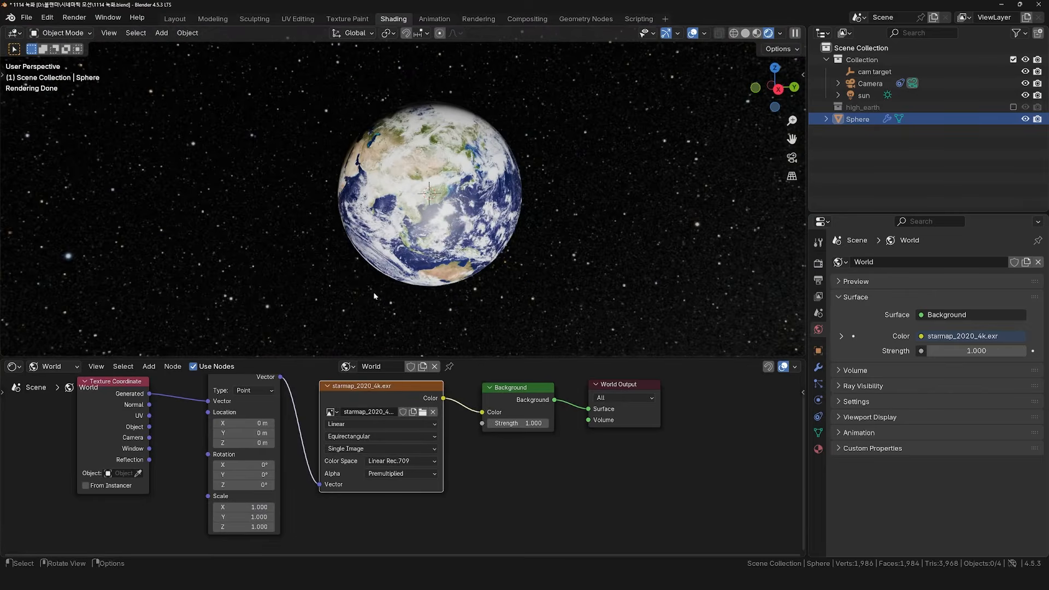
left_click(423, 412)
left_click(465, 168)
left_click(716, 471)
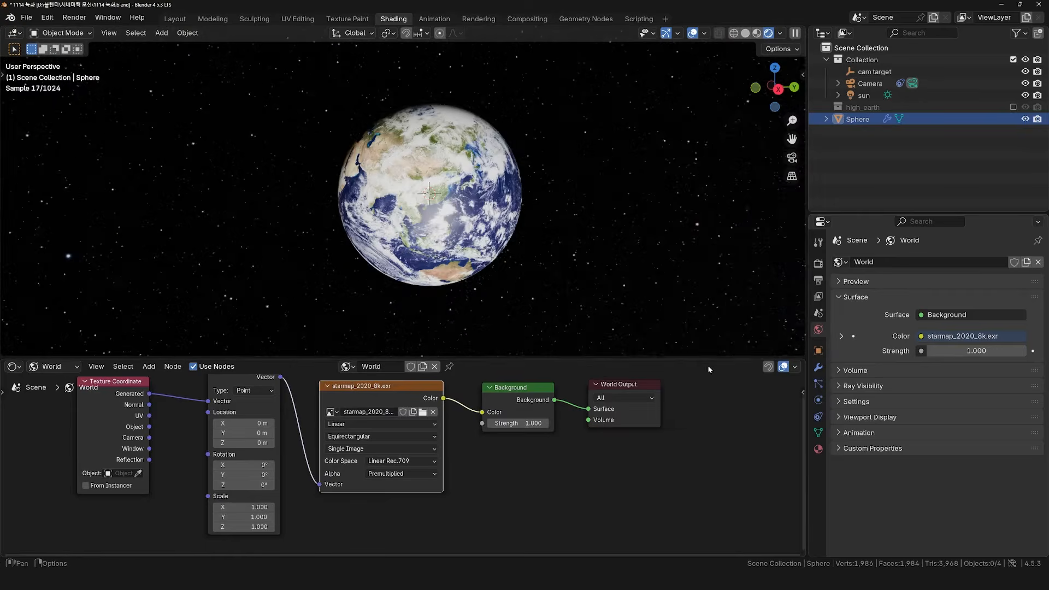
middle_click_drag(492, 183, 692, 204)
middle_click_drag(546, 216, 628, 224)
Replace the Environment Texture image with starmap_2020_16k.exr and look at the sky around the Earth.
left_click(423, 412)
left_click(492, 253)
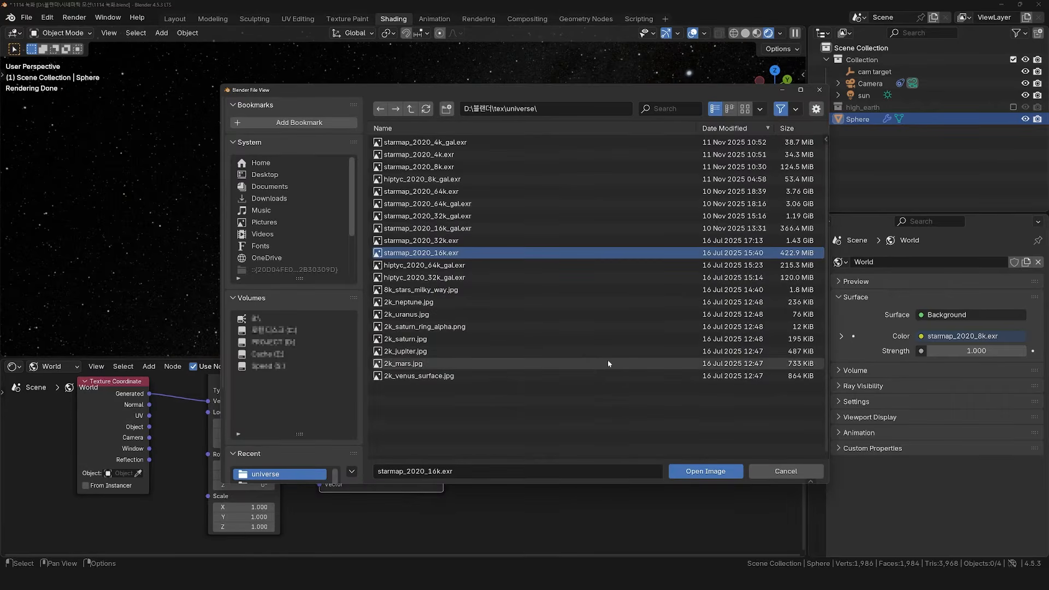
left_click(705, 471)
middle_click_drag(628, 226, 498, 293)
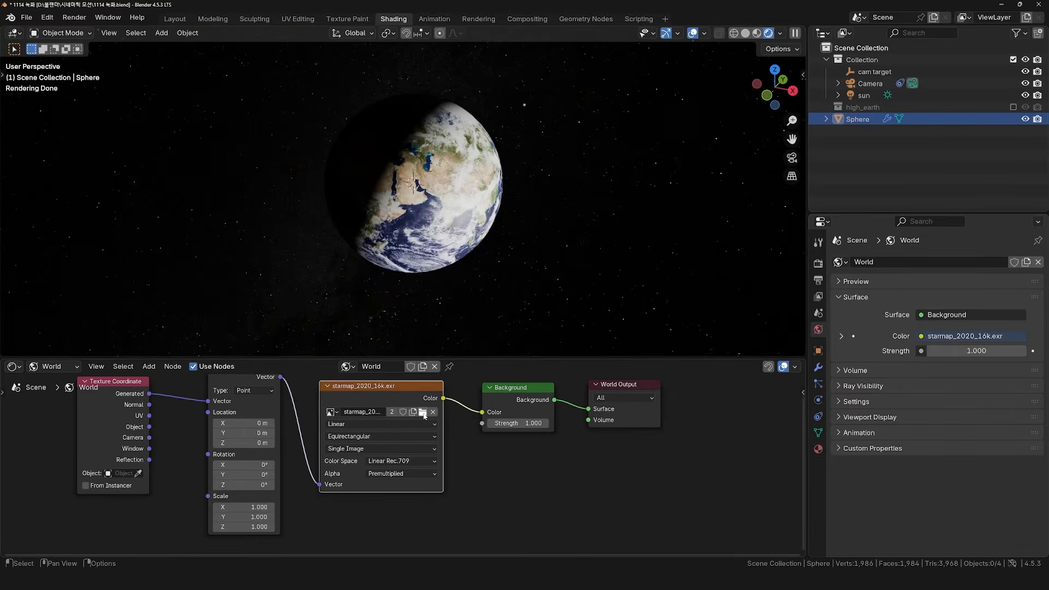
Switch the Environment Texture image back to starmap_2020_8k.exr.
left_click(423, 412)
left_click(476, 167)
left_click(705, 471)
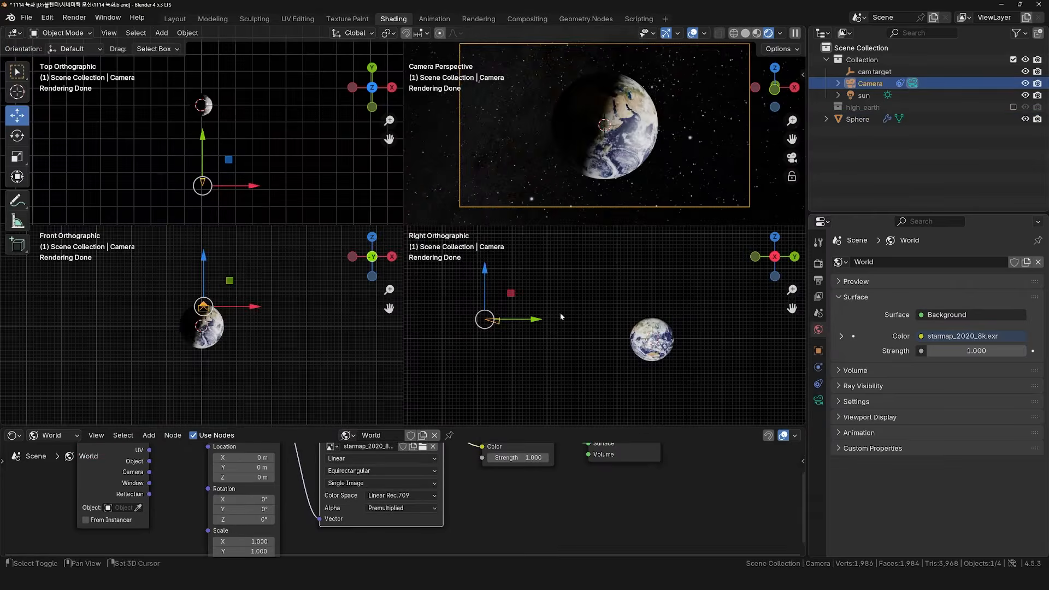
key("g")
key("x")
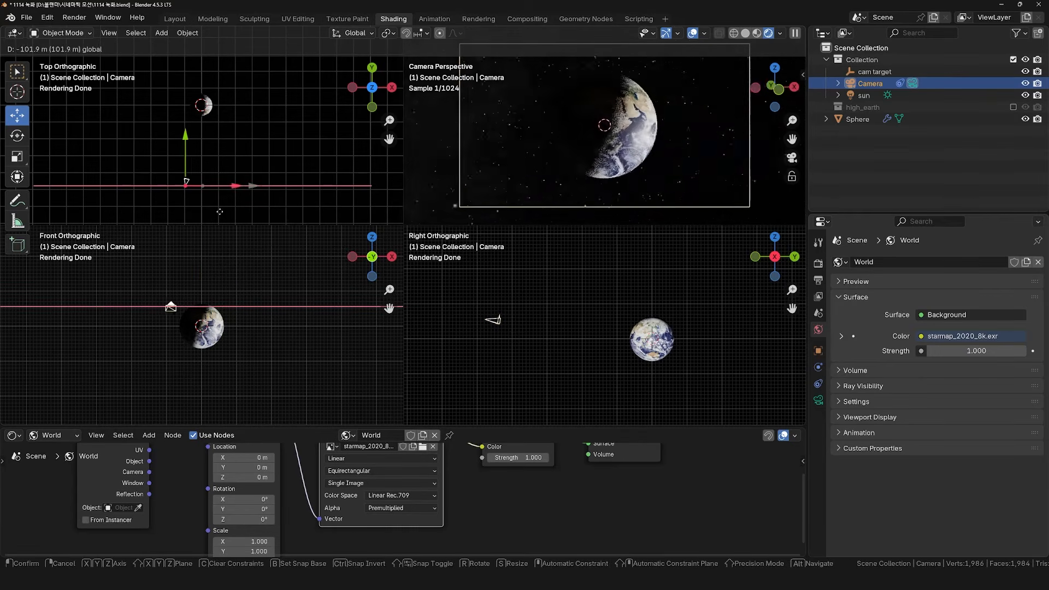
right_click(253, 215)
left_click(235, 169)
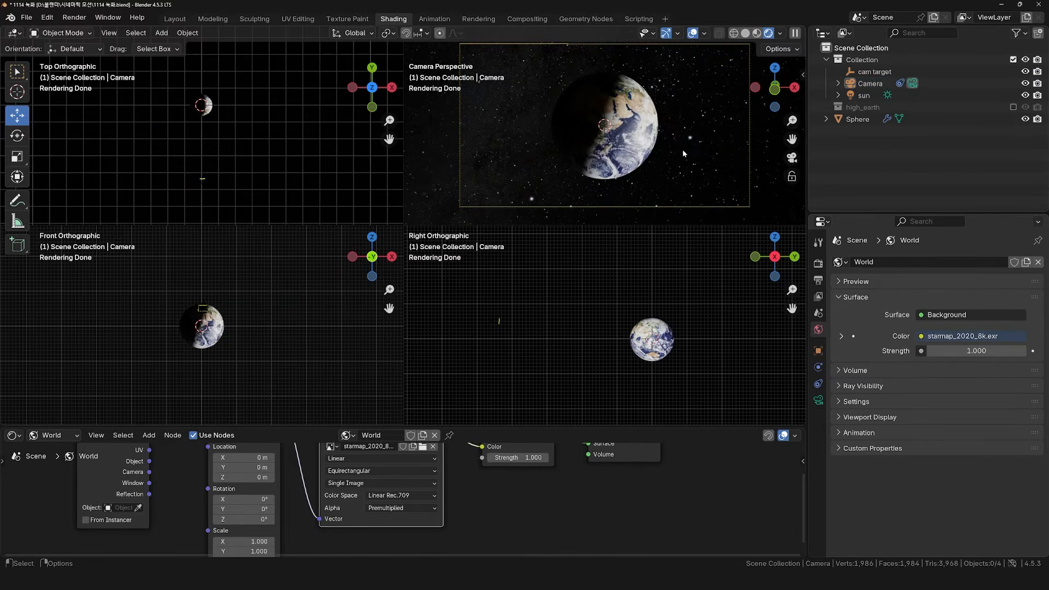
Inspect the star background and the camera from outside the camera view, ending back in the camera view.
middle_click_drag(683, 154, 713, 153)
left_click(646, 80)
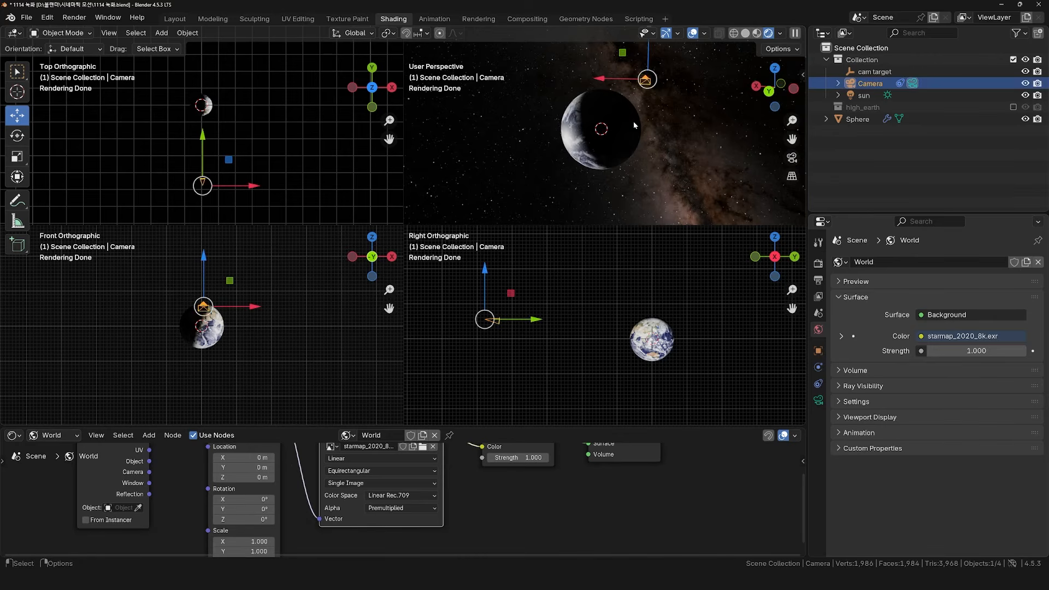
mouse_move(674, 116)
middle_mouse_down()
mouse_move(687, 122)
mouse_move(677, 123)
middle_mouse_up()
left_click(791, 158)
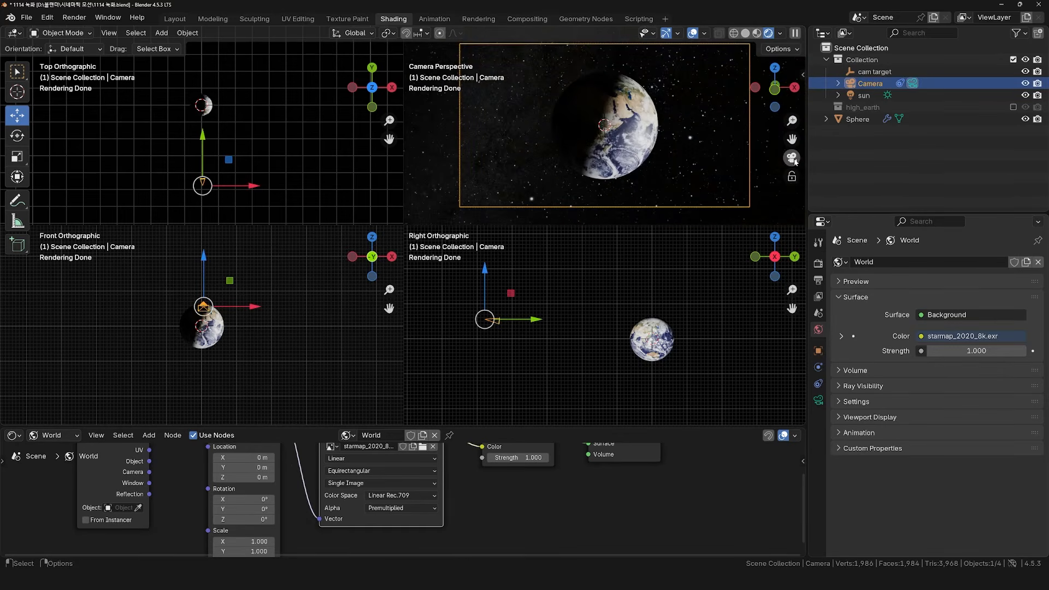
scroll(241, 198, "down", 4)
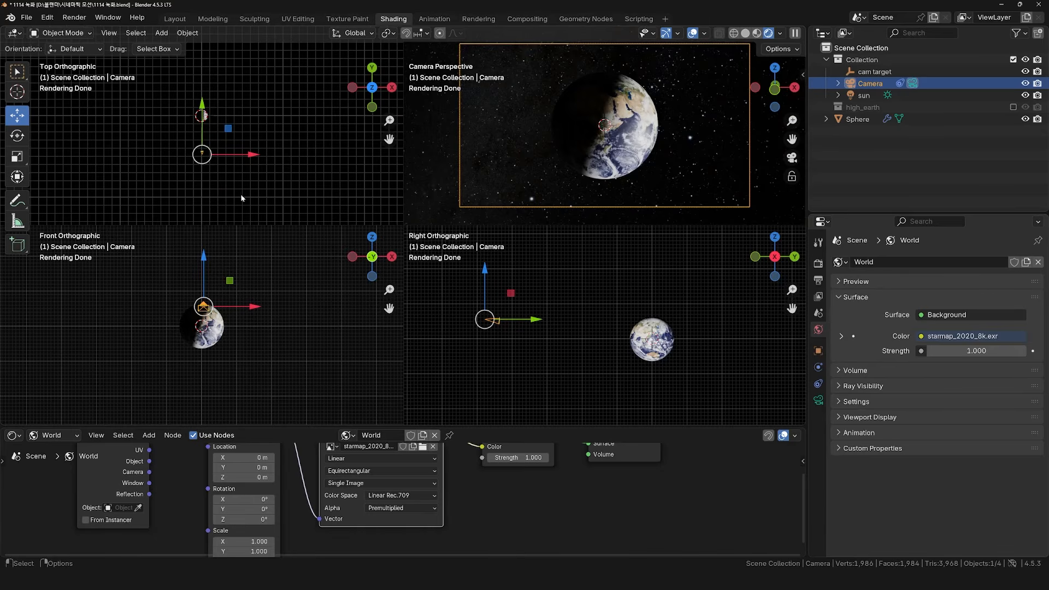
left_click_drag(204, 154, 215, 75)
right_click(215, 75)
left_click(276, 126)
Enlarge the node editor, leave the quad view, and set the Mapping node's rotation to X 20°, Y 15°, Z 180°.
left_click_drag(200, 425, 201, 285)
key("ctrl+alt+q")
left_click(243, 448)
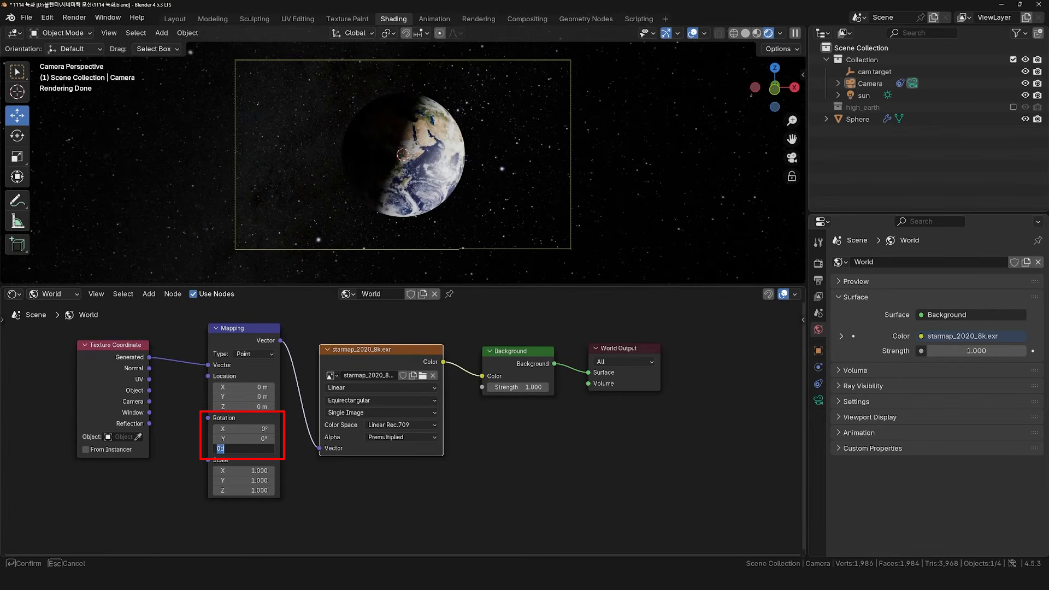
key("Return")
left_click(243, 429)
type("20")
key("Return")
left_click(244, 439)
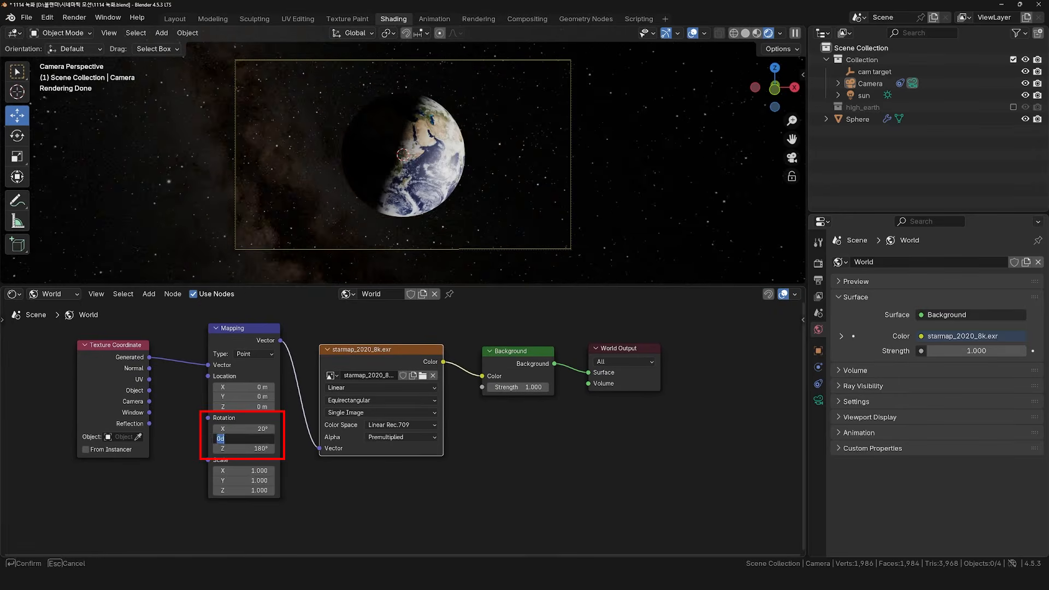
type("15")
key("Return")
middle_click_drag(429, 199, 383, 213)
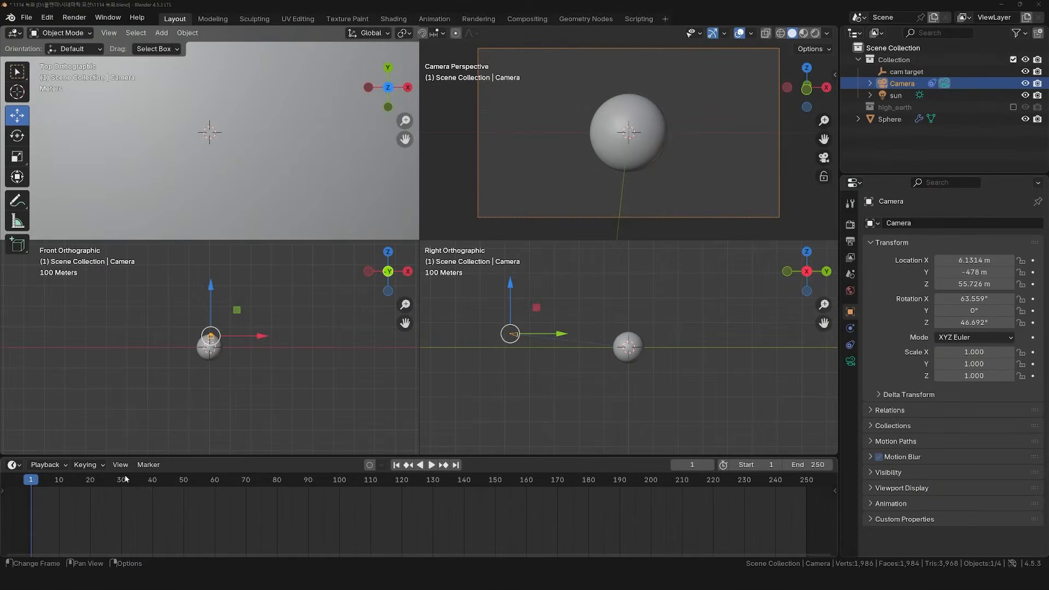
Set the animation's start frame to 0, go to frame 0, and show the viewports in rendered shading.
left_click(757, 465)
type("0")
key("Return")
left_click_drag(43, 481, 28, 486)
left_click(816, 33)
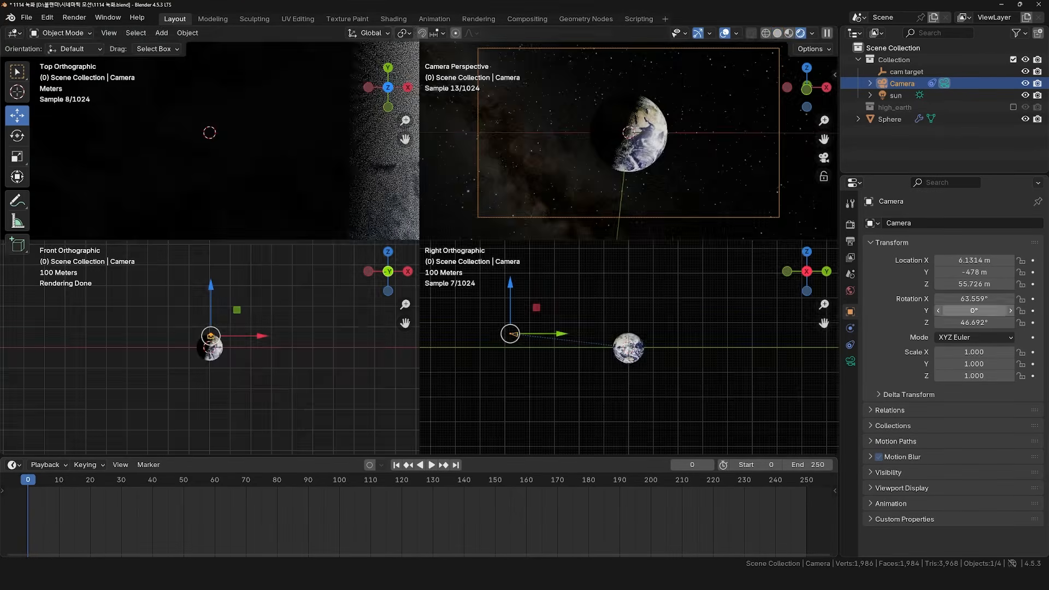
Set the camera's location to X -186 m, Y -192 m, Z 90 m and keyframe it at frame 0.
left_click(974, 260)
type("-186")
key("Tab")
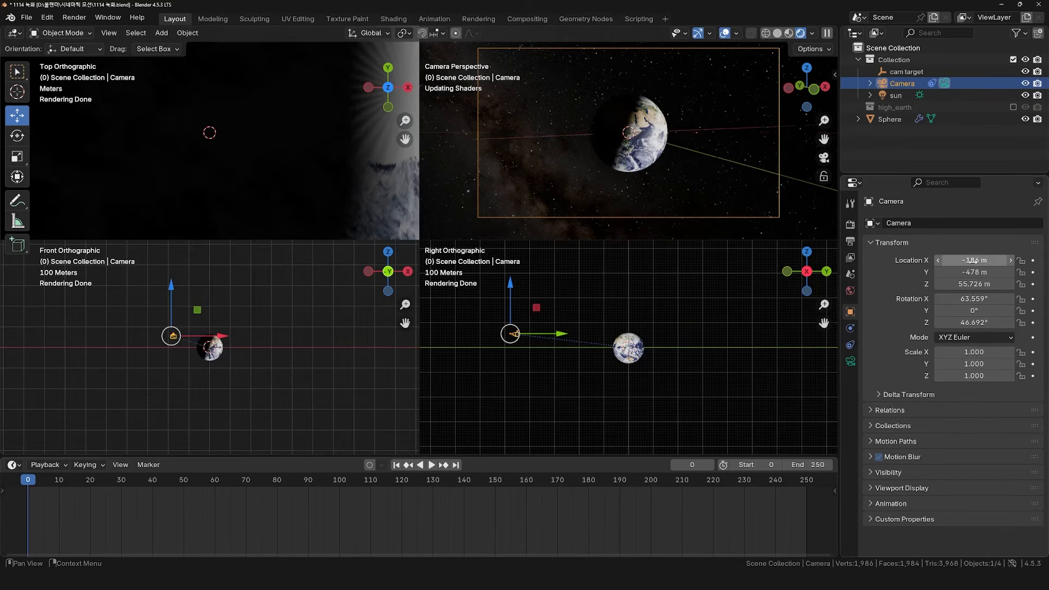
type("-192")
key("Tab")
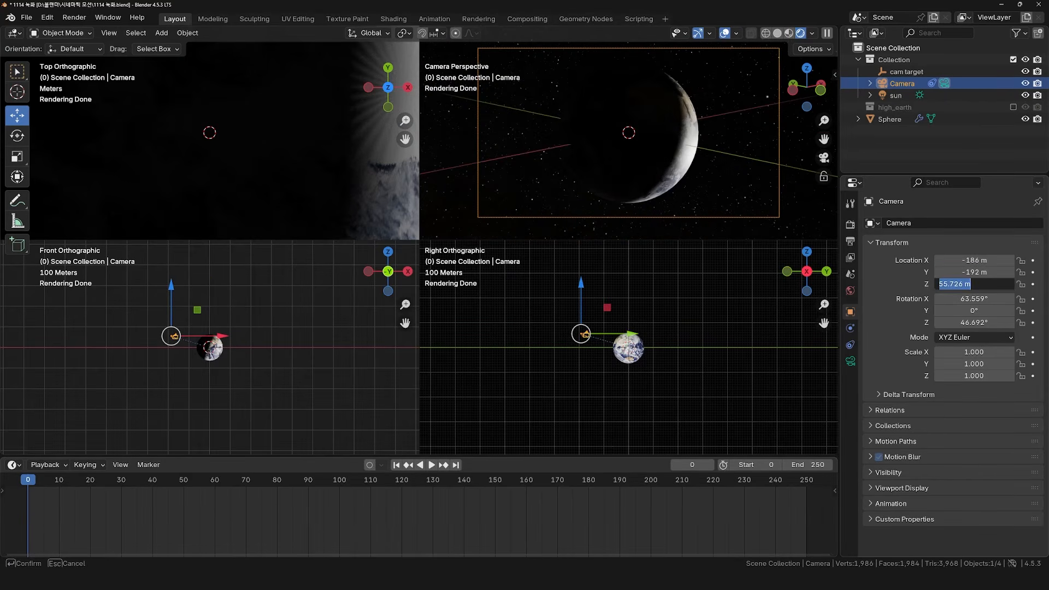
key("Return")
key("i")
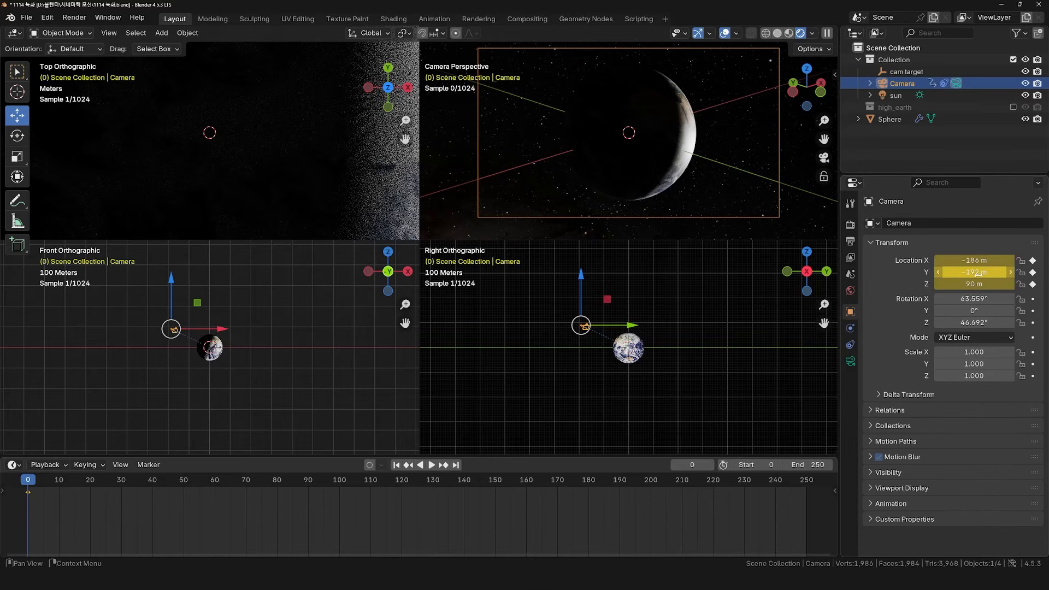
Set the animation's end frame to 300 and make frame 300 the current frame.
left_click_drag(33, 482, 735, 494)
left_click(817, 465)
type("300")
key("Return")
scroll(699, 514, "down", 7)
Set the camera's location to X 142 m and Y -407 m, and keyframe the location at frame 300.
left_click(975, 260)
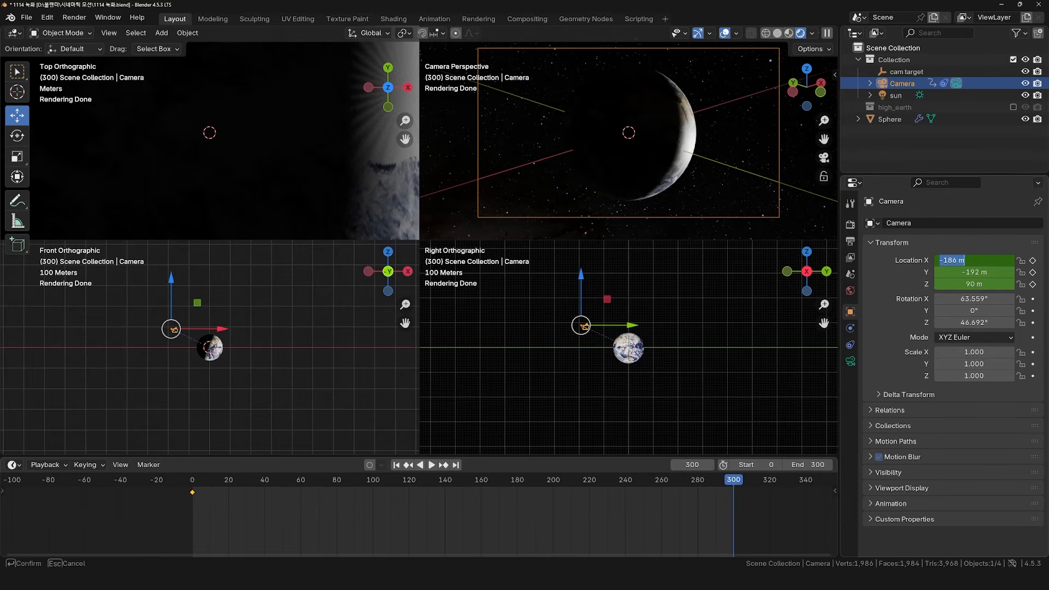
type("142")
key("Tab")
type("-407")
key("Return")
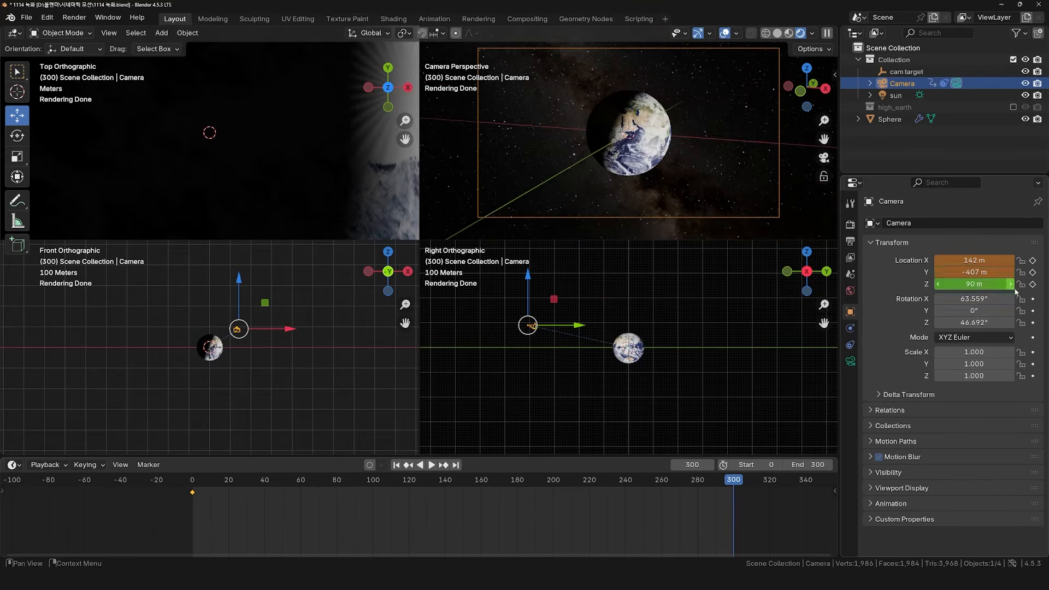
key("i")
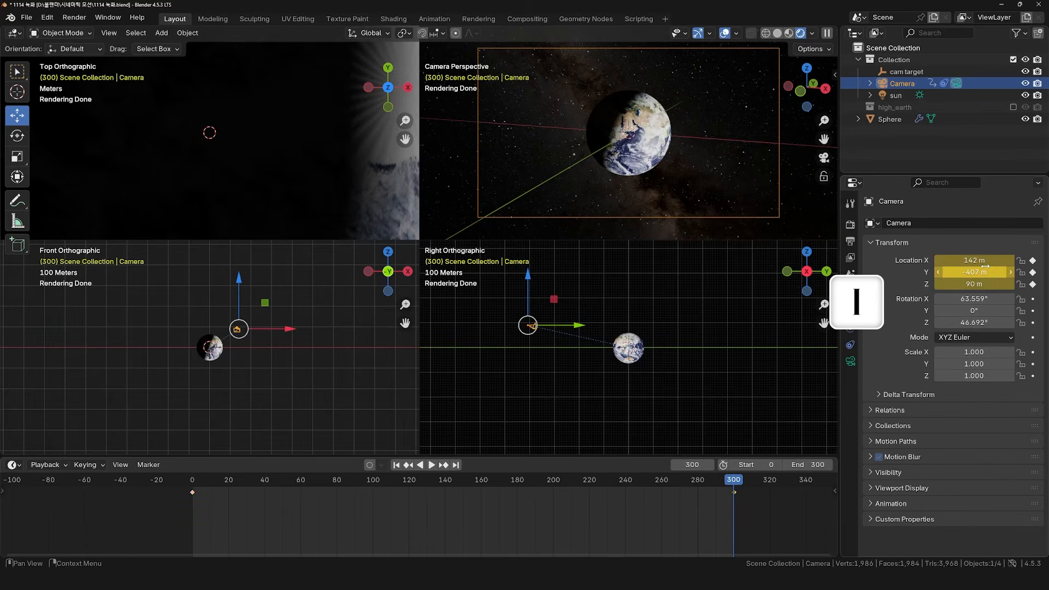
Preview the camera move along the timeline and set the output frame rate to 30 fps.
left_click_drag(734, 484, 677, 484)
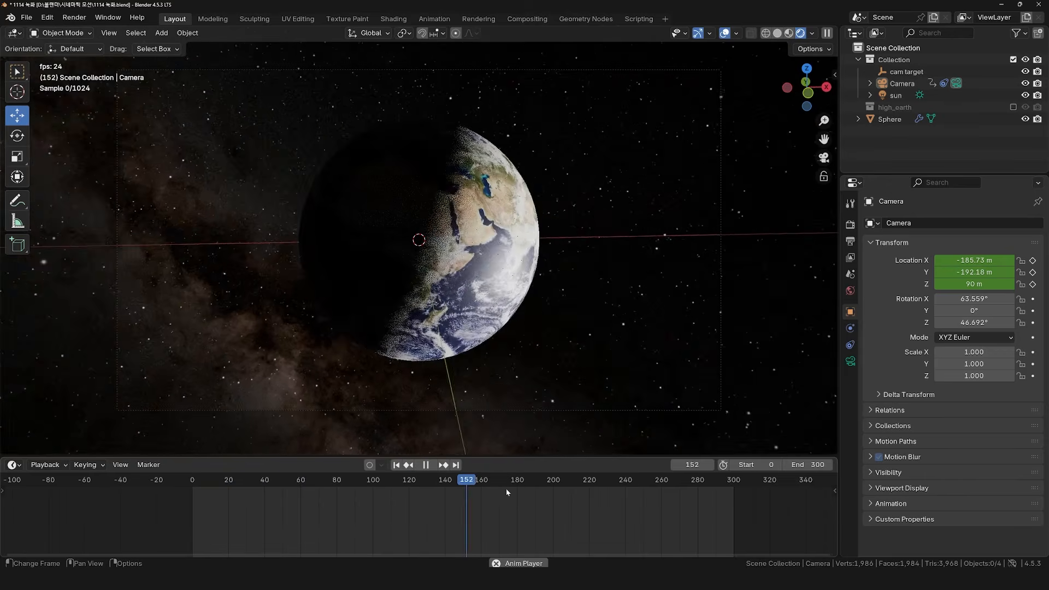
left_click_drag(508, 492, 628, 491)
left_click(850, 241)
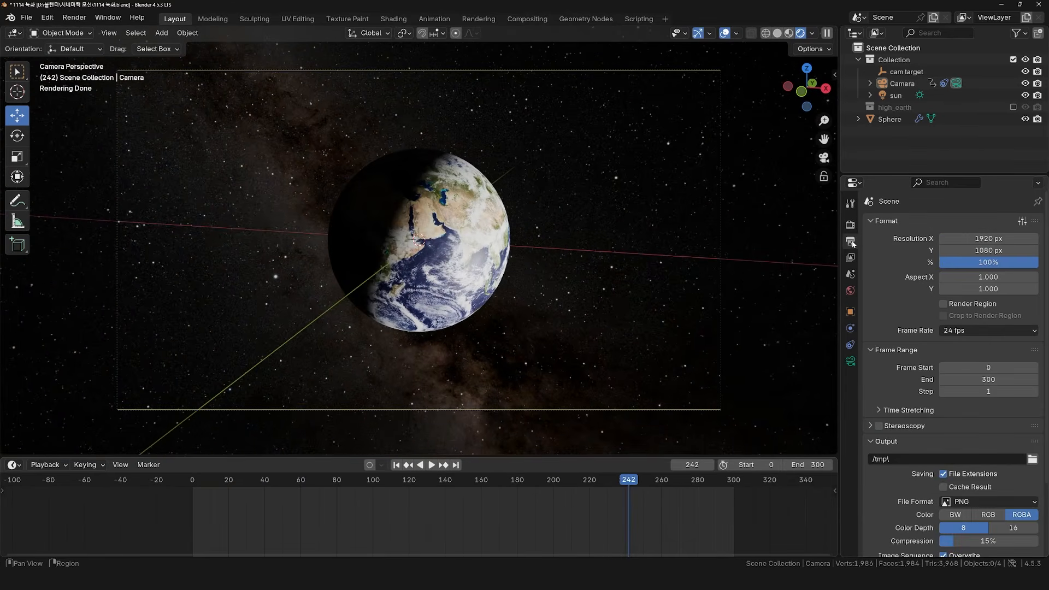
left_click(986, 331)
left_click(965, 428)
Play back the camera animation through the camera view to check its motion.
left_click_drag(522, 482, 414, 486)
key("space")
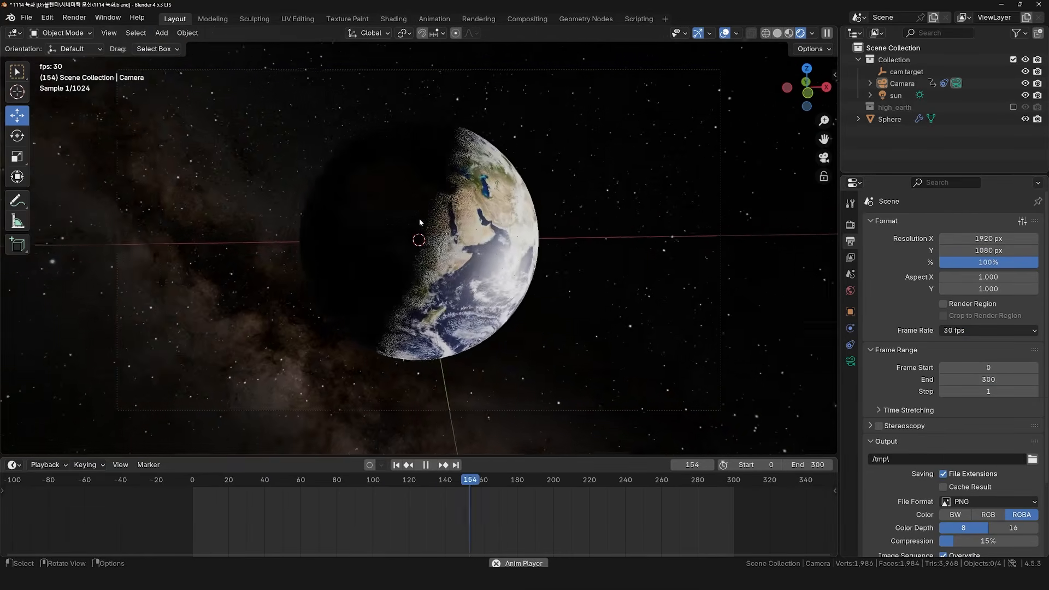
key("space")
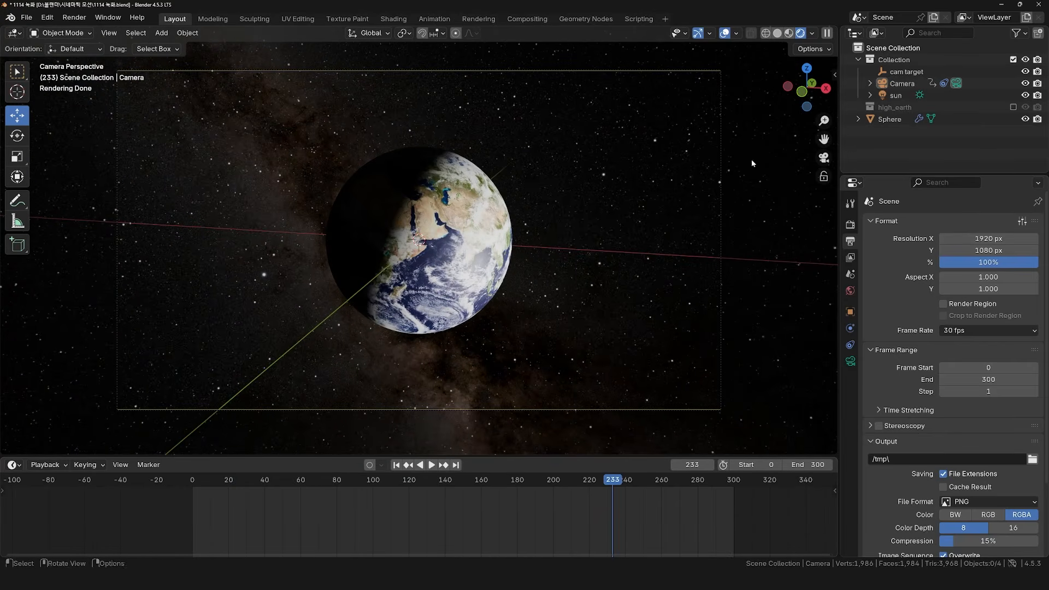
Hide the simple Sphere in viewport and render, and enable the high_earth collection in its place.
left_click(1025, 119)
left_click(1037, 119)
left_click(1014, 107)
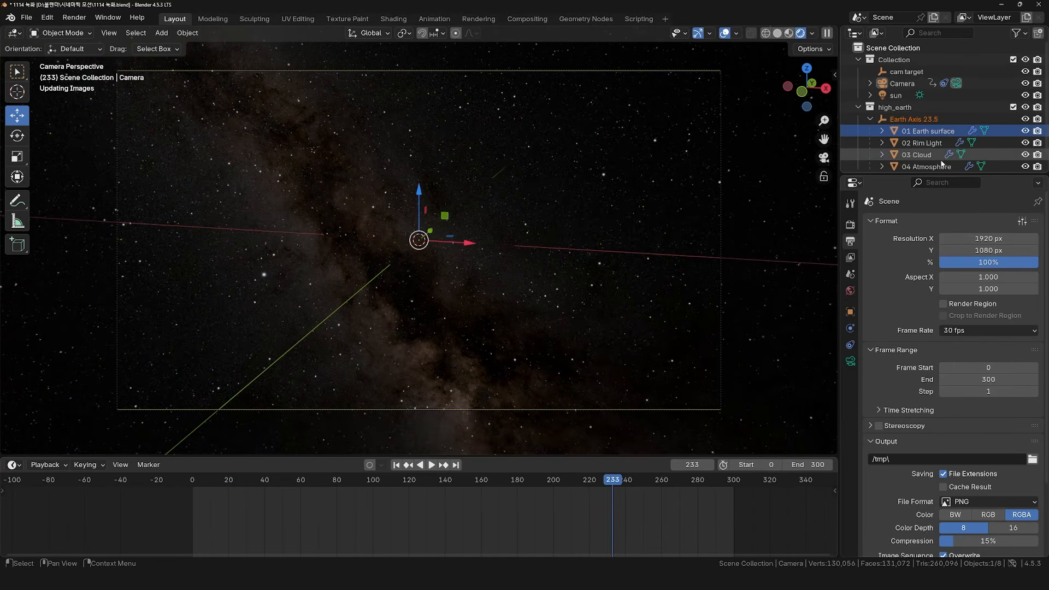
Replace the world's Environment Texture image with starmap_2020_16k.exr.
left_click(393, 19)
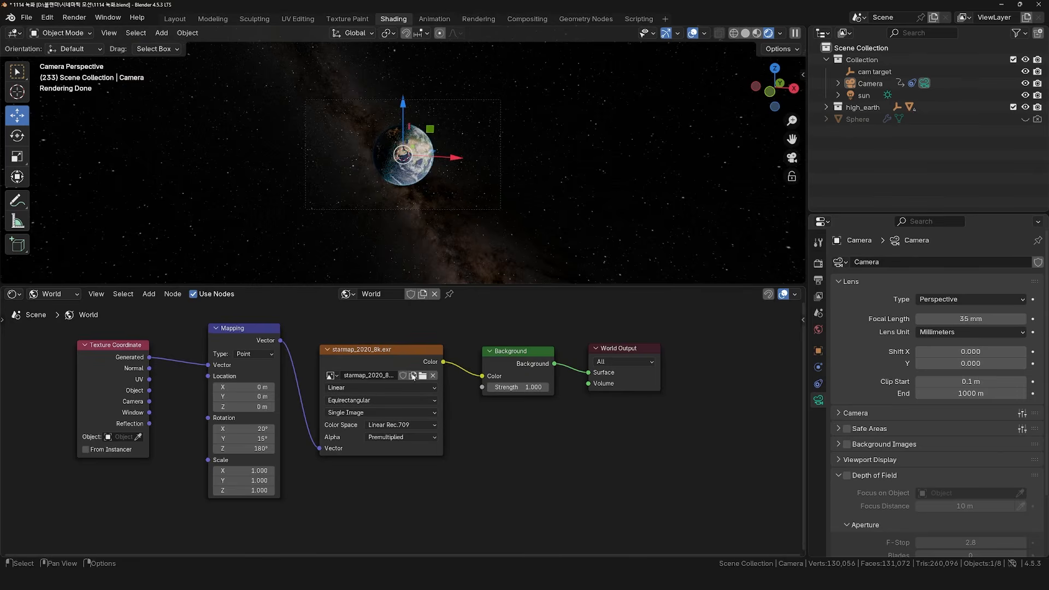
left_click(422, 376)
left_click(456, 254)
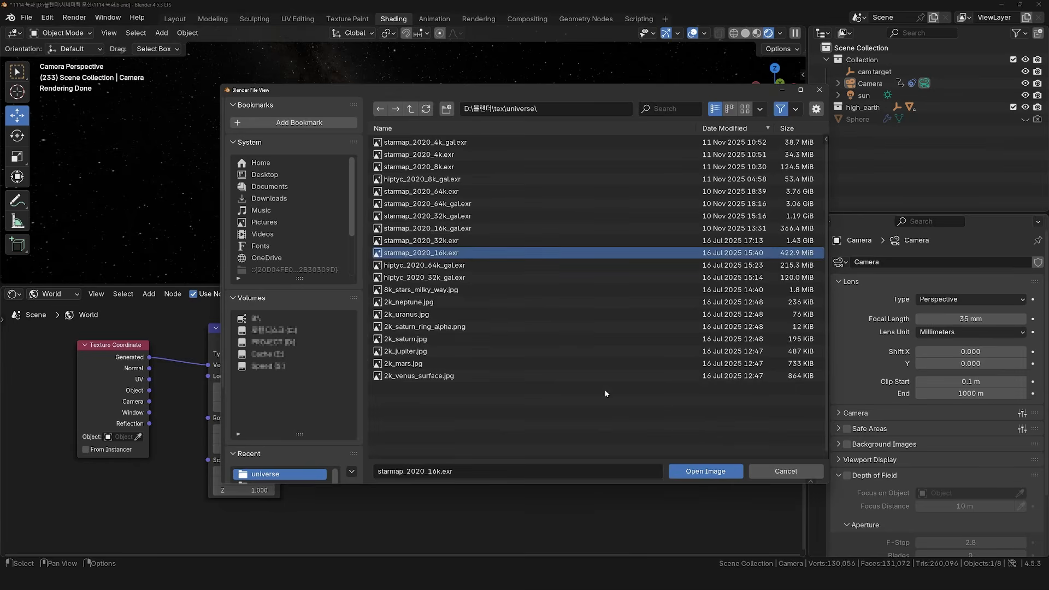
left_click(705, 472)
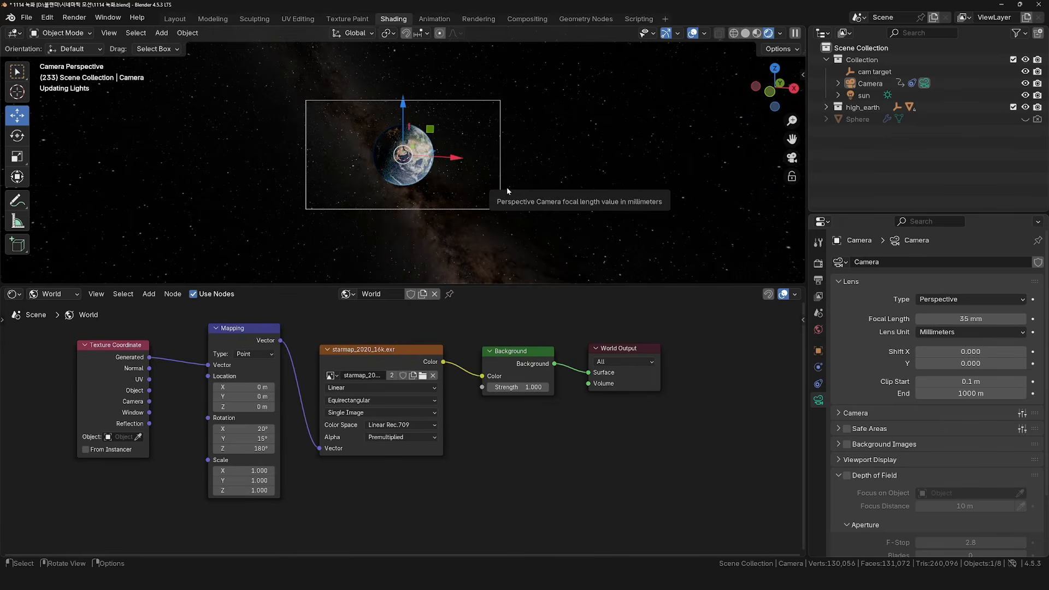
Set the world Background node's strength to 2.
scroll(459, 172, "up", 2)
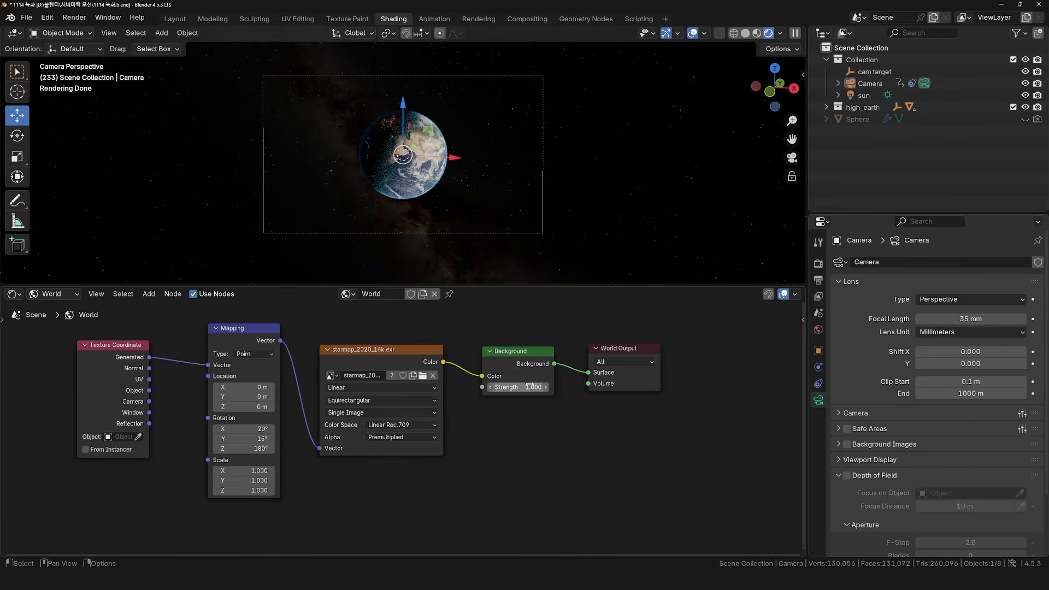
type("2")
key("Return")
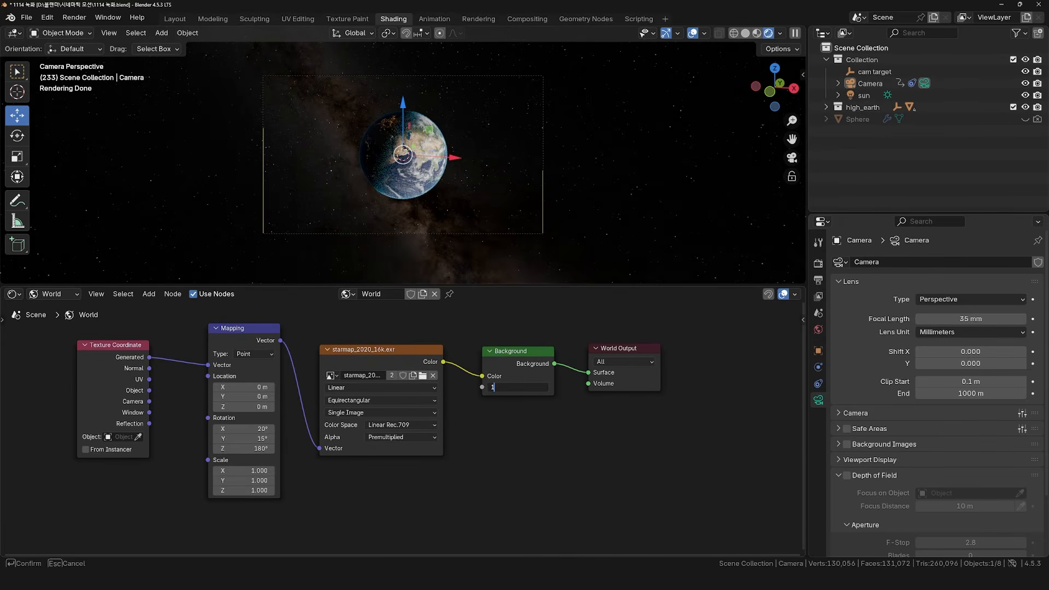